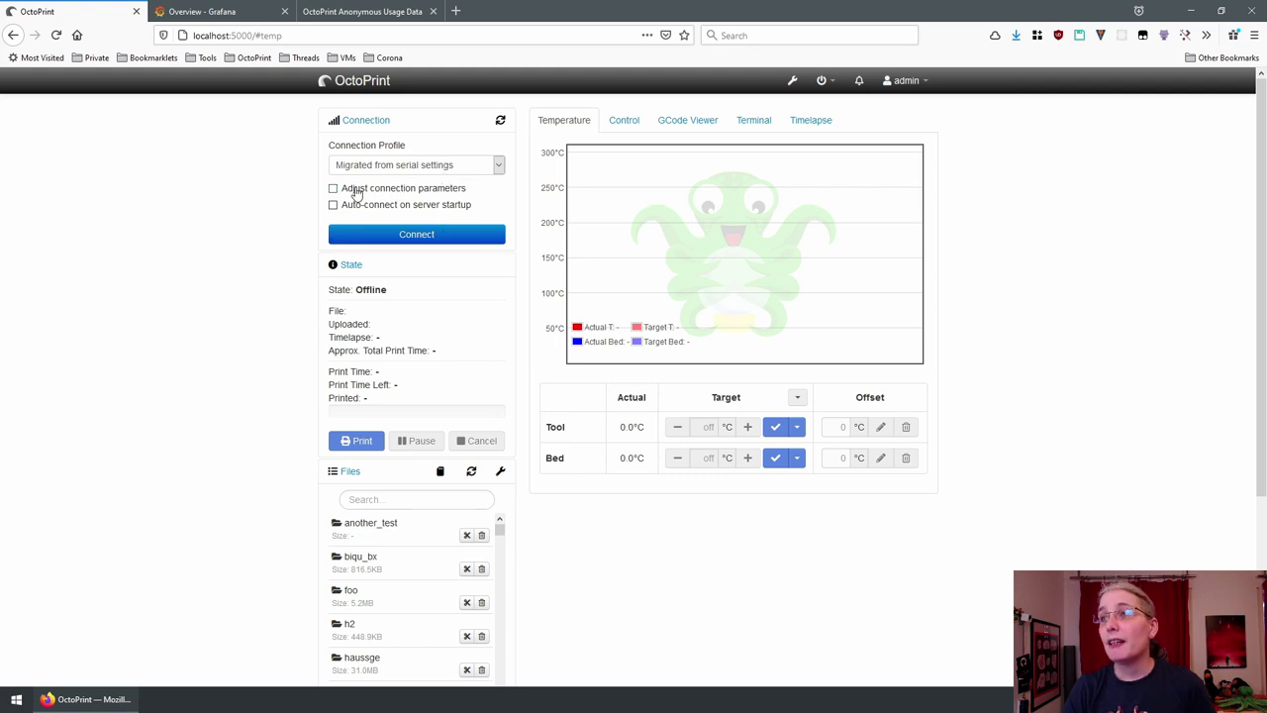
Enable adjusting of the connection parameters and select the Virtual connection profile.
{"action": "left_click", "coordinate": [346, 191]}
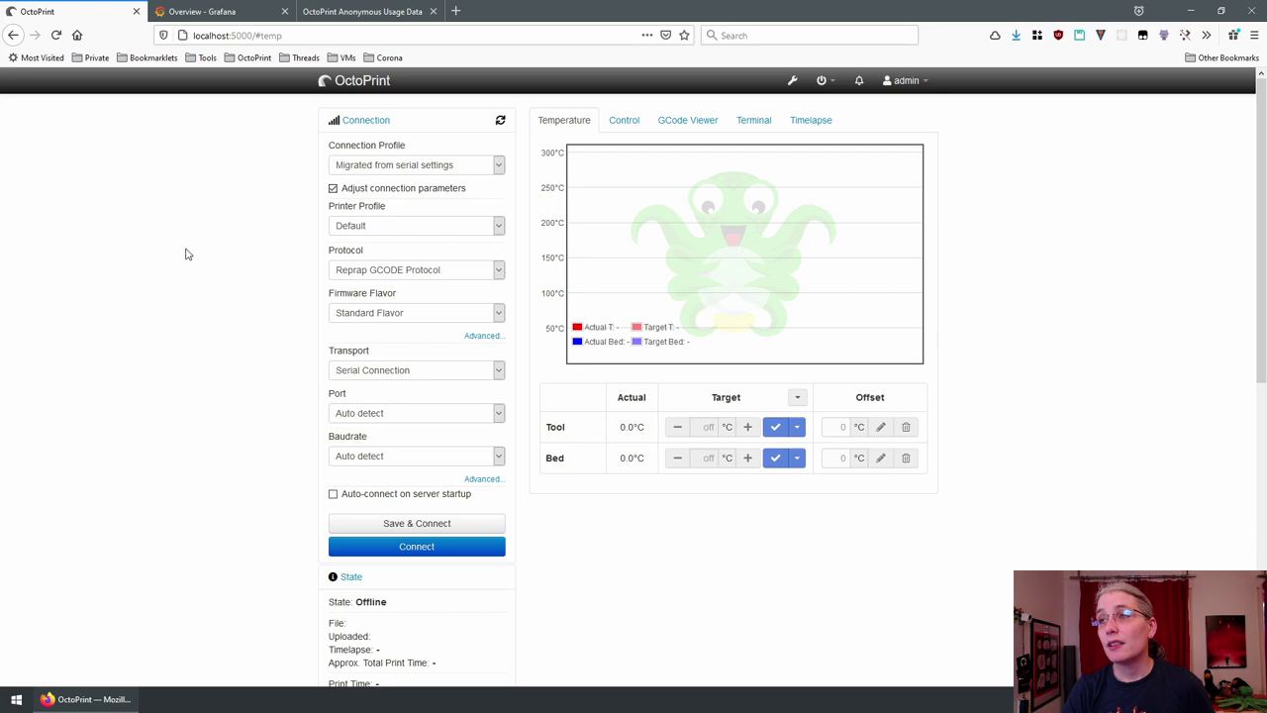
{"action": "left_click", "coordinate": [397, 170]}
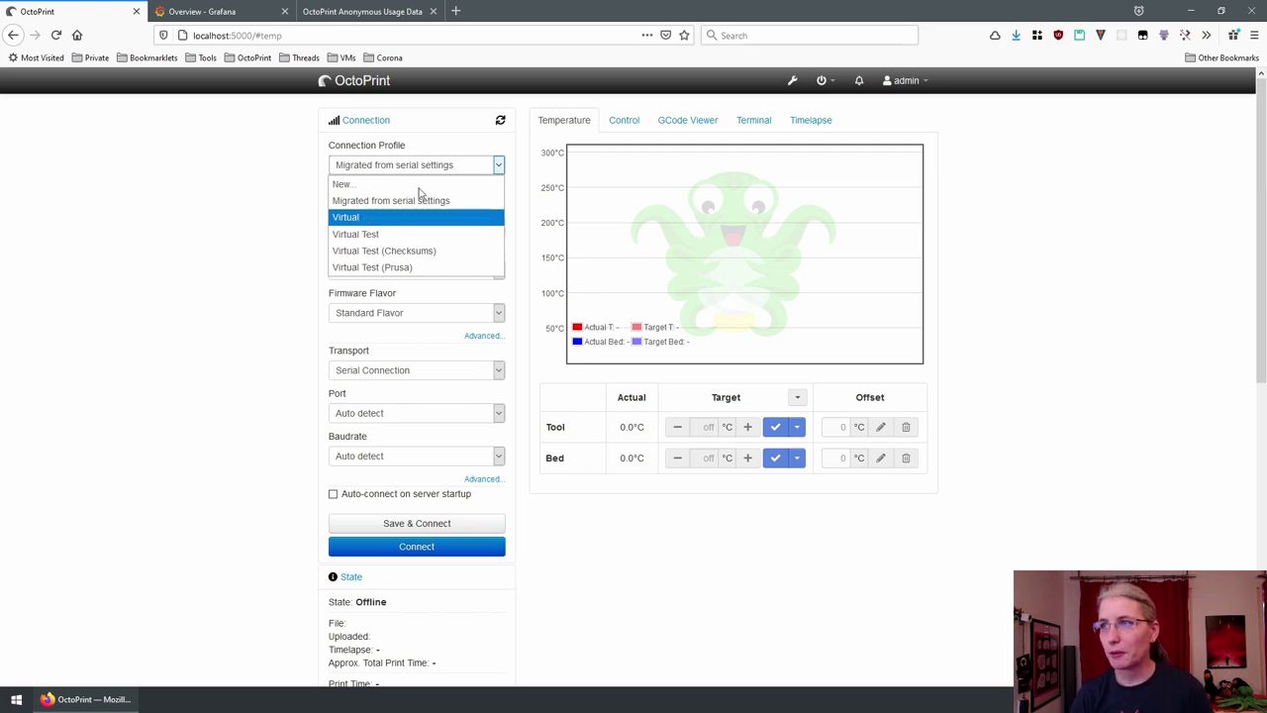
{"action": "left_click", "coordinate": [359, 217]}
{"action": "left_click", "coordinate": [256, 351]}
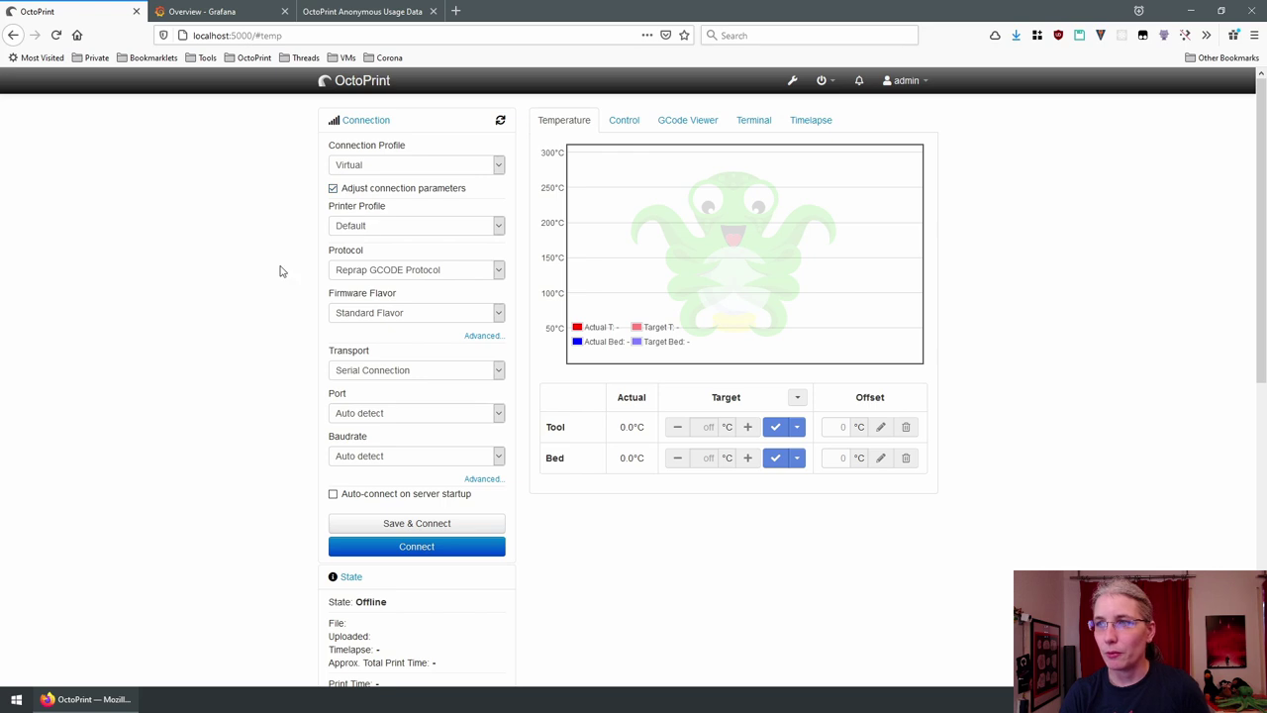
Examine the available choices for connection profile, printer profile, protocol and firmware flavor.
{"action": "left_click", "coordinate": [420, 169]}
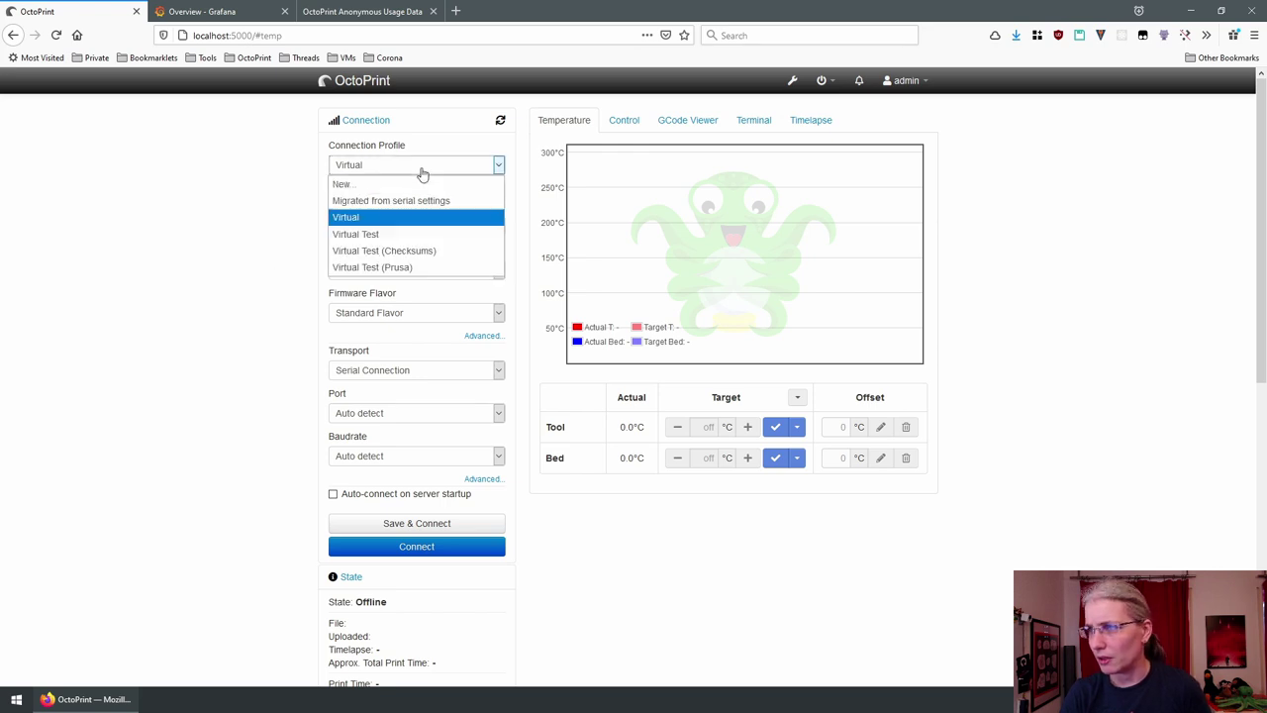
{"action": "left_click", "coordinate": [416, 171]}
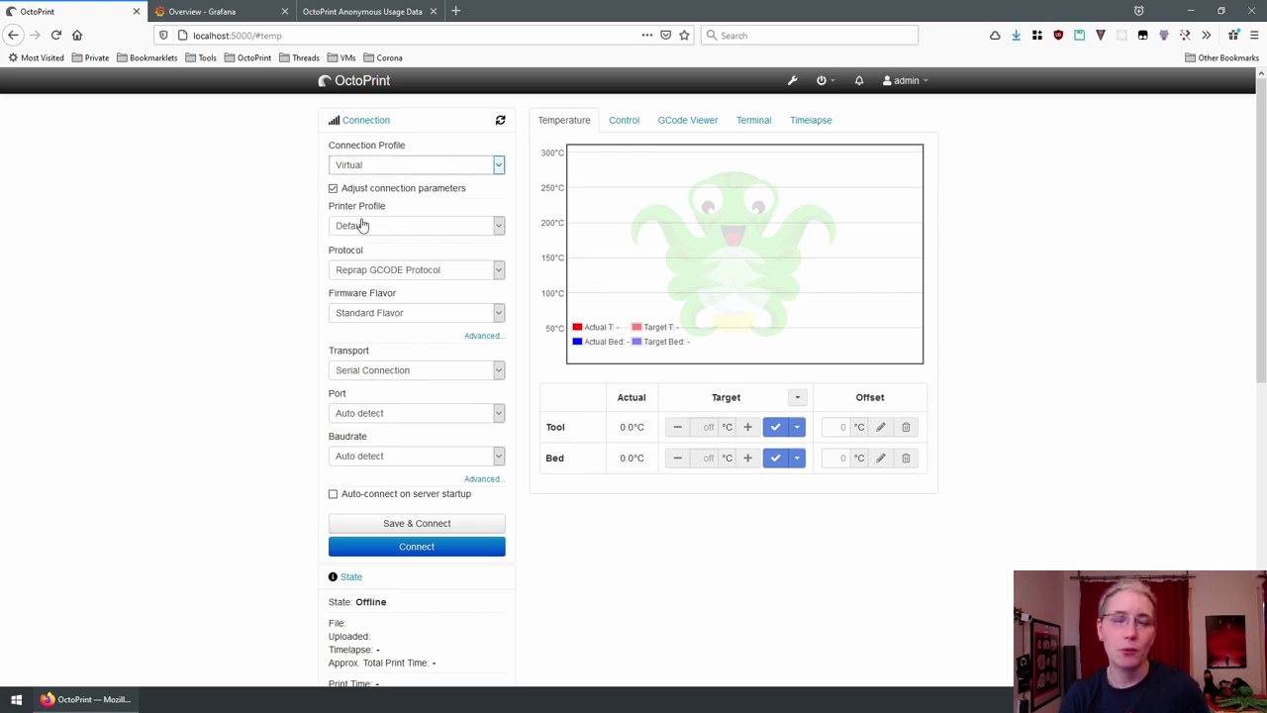
{"action": "left_click", "coordinate": [381, 227]}
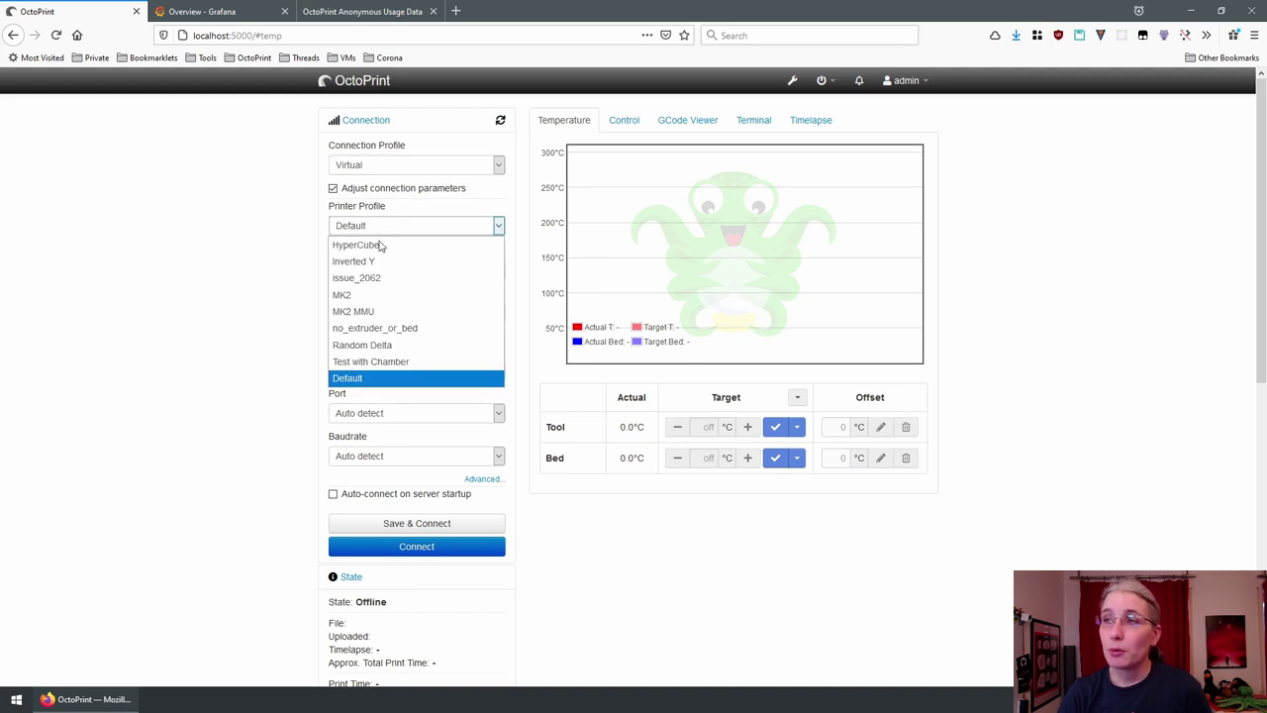
{"action": "left_click", "coordinate": [247, 341]}
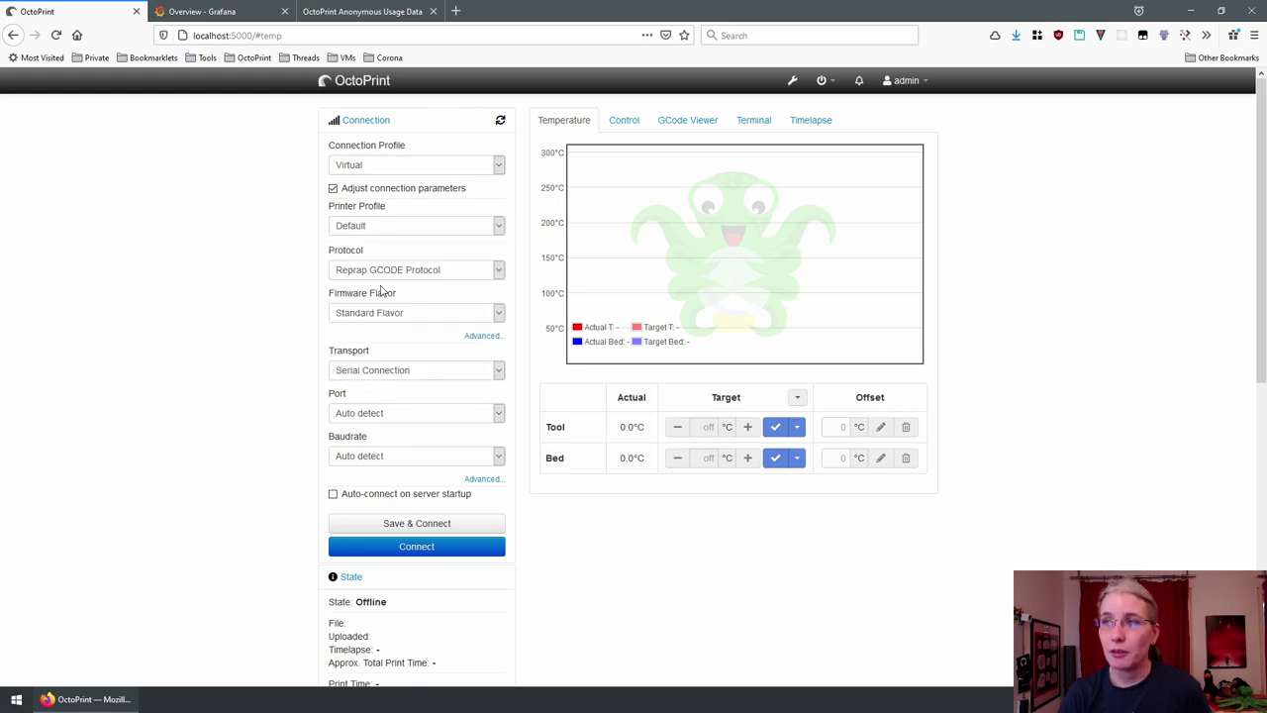
{"action": "left_click", "coordinate": [377, 275]}
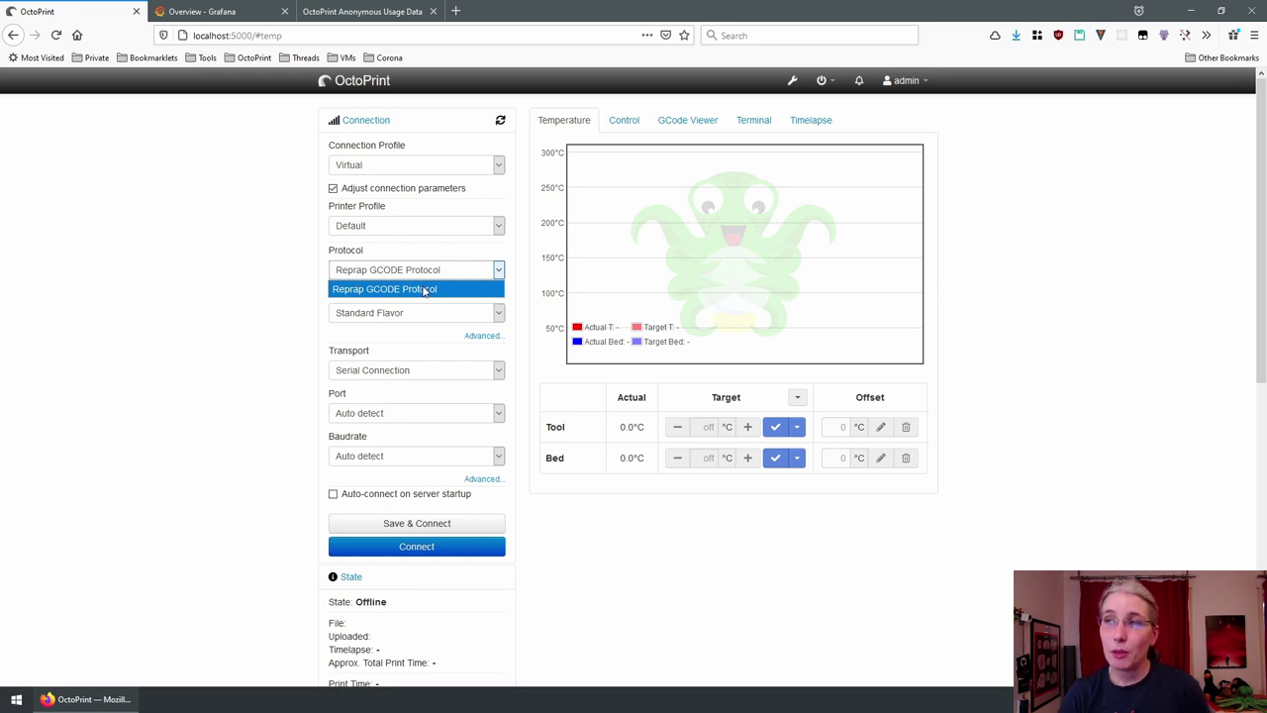
{"action": "left_click", "coordinate": [238, 302]}
{"action": "left_click", "coordinate": [402, 315]}
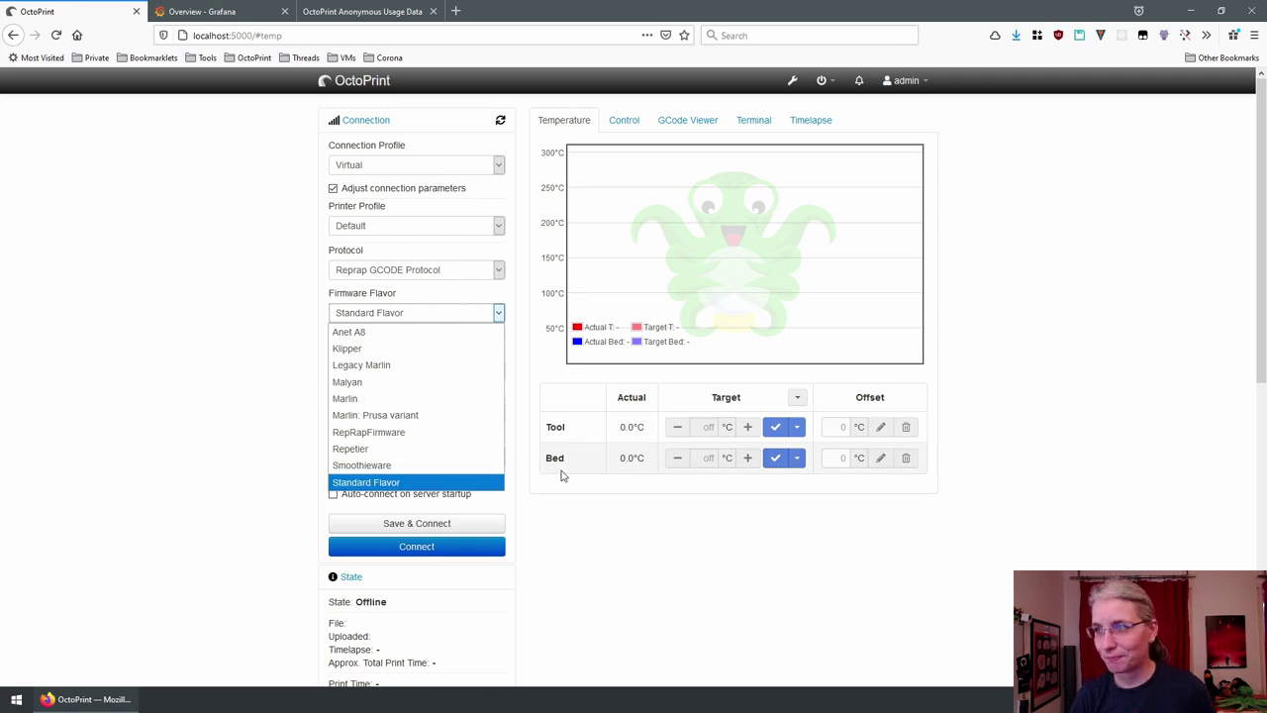
{"action": "left_click", "coordinate": [254, 412]}
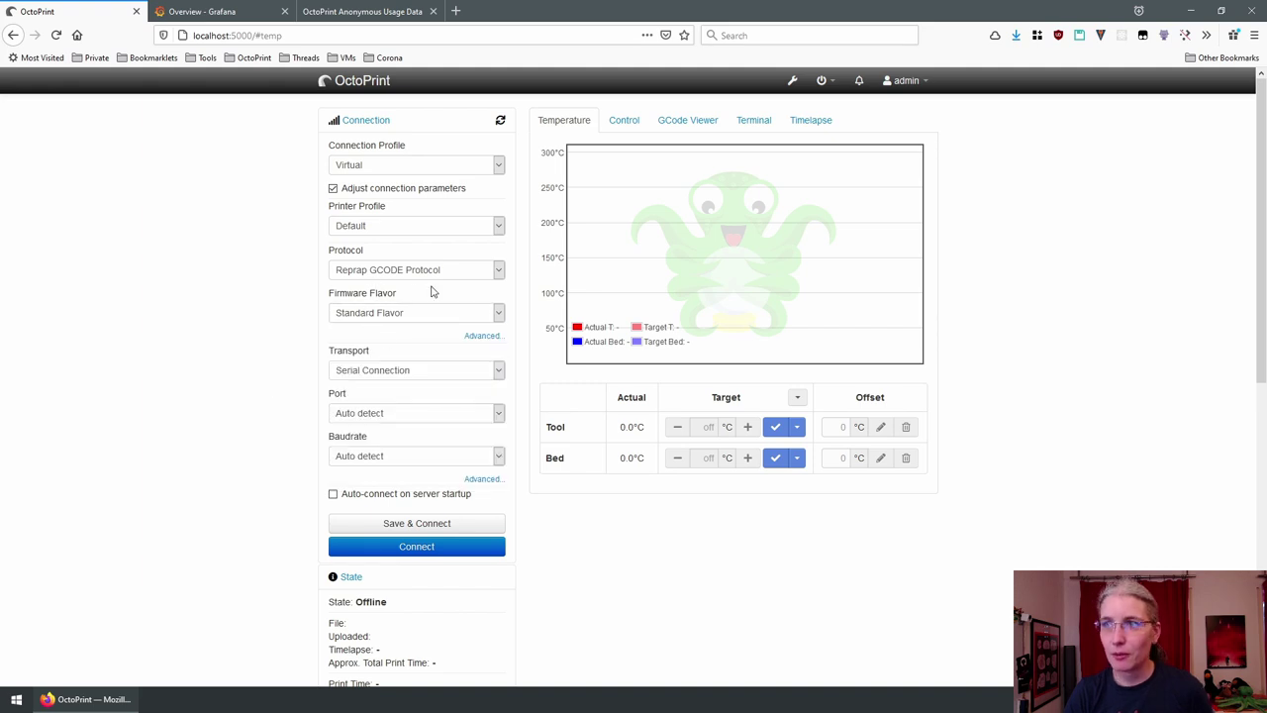
{"action": "left_click", "coordinate": [406, 313]}
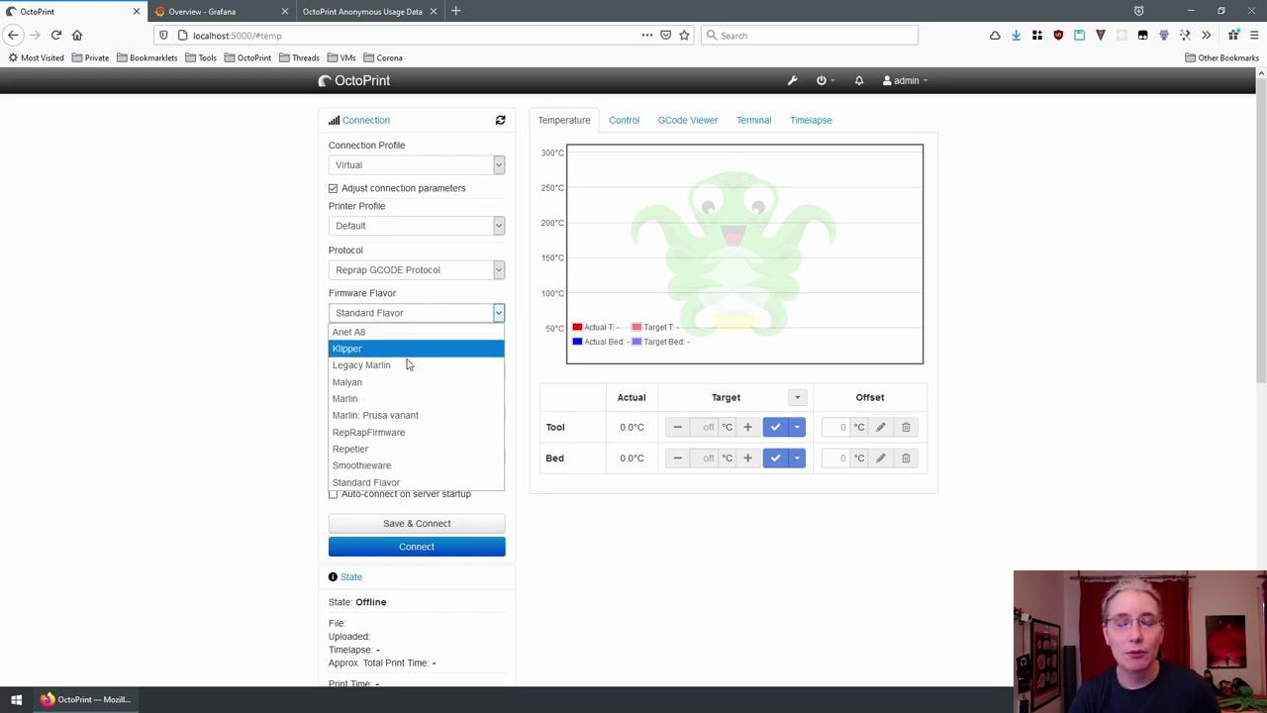
{"action": "left_click", "coordinate": [282, 344]}
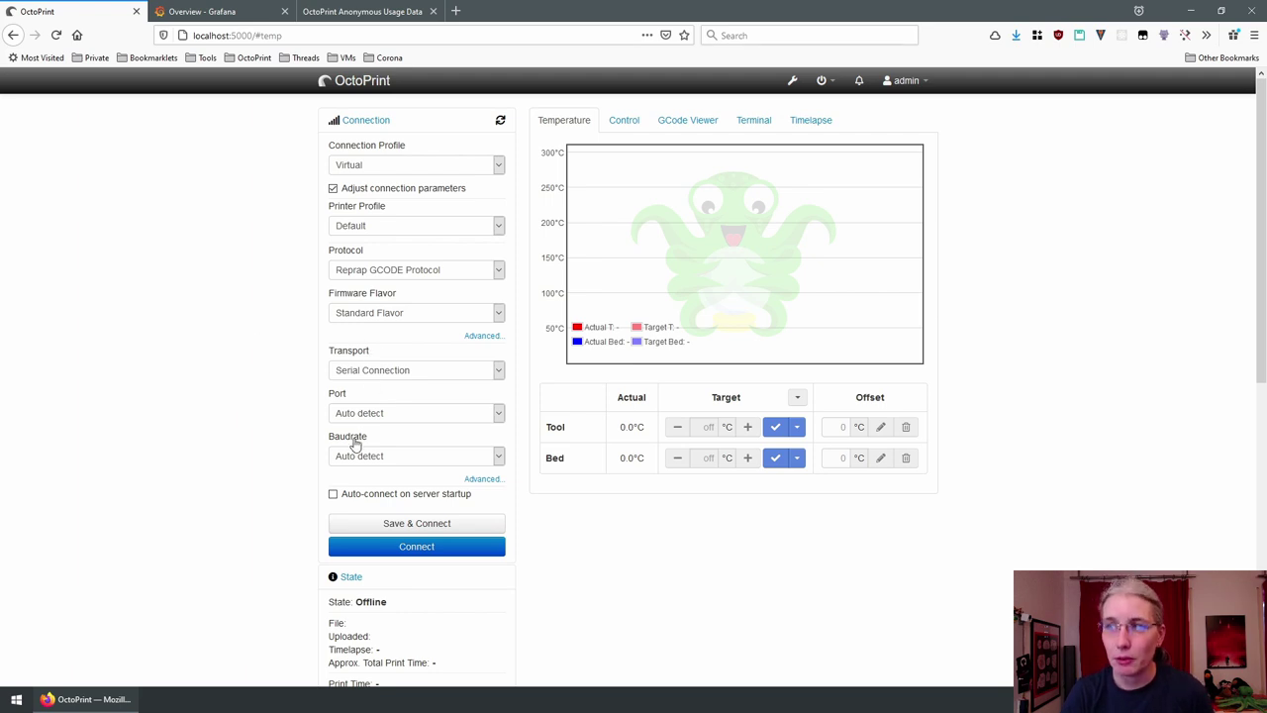
Try the Serial URL Connection transport and return to Serial Connection.
{"action": "left_click", "coordinate": [388, 375]}
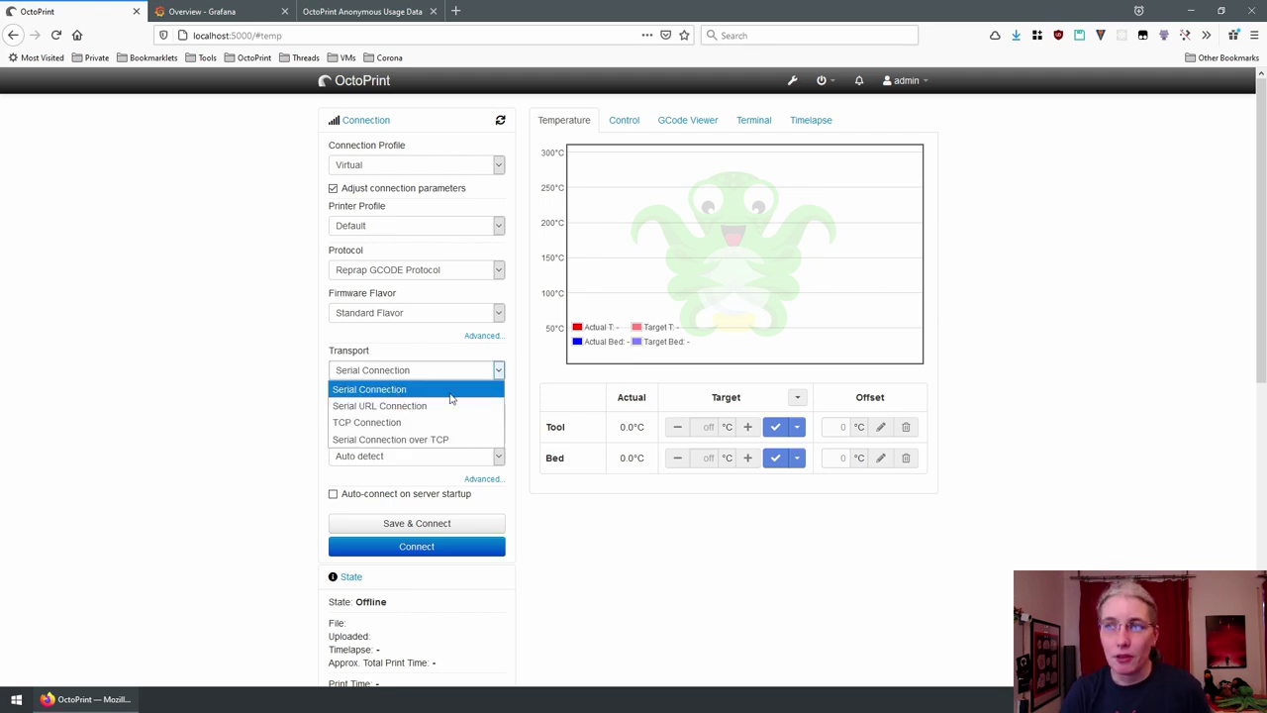
{"action": "left_click", "coordinate": [380, 407]}
{"action": "left_click", "coordinate": [388, 373]}
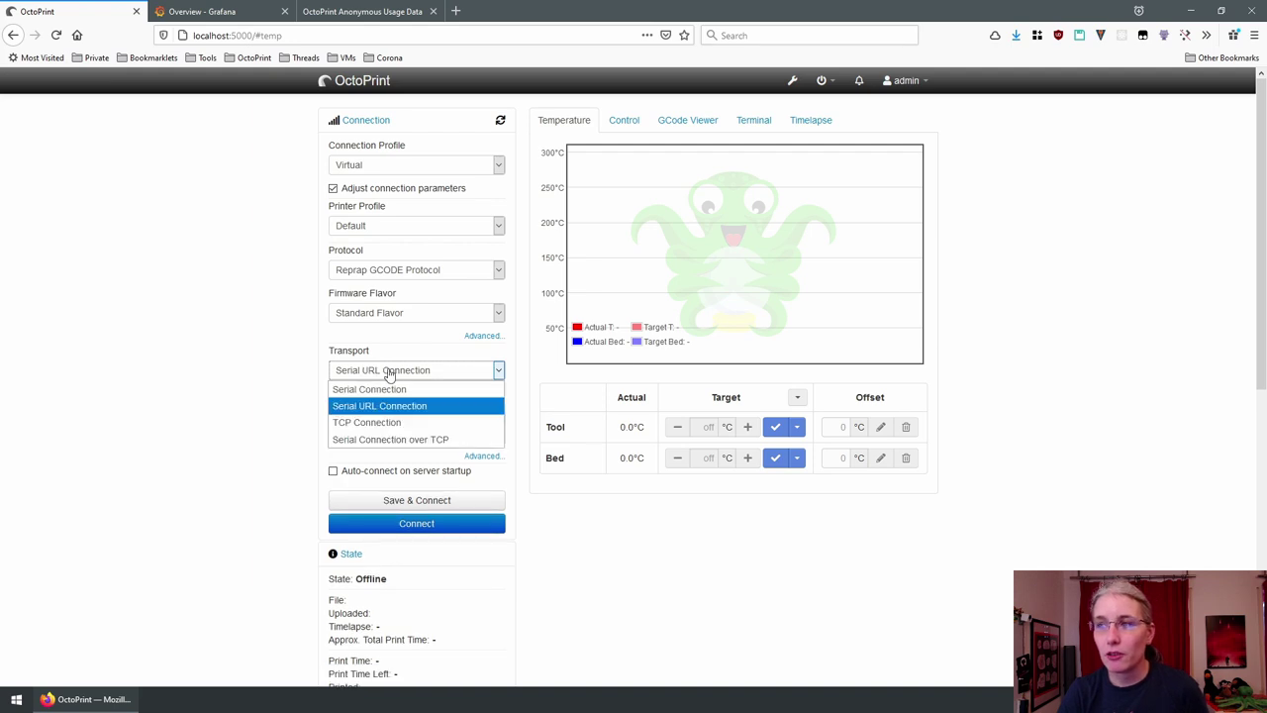
{"action": "left_click", "coordinate": [358, 390]}
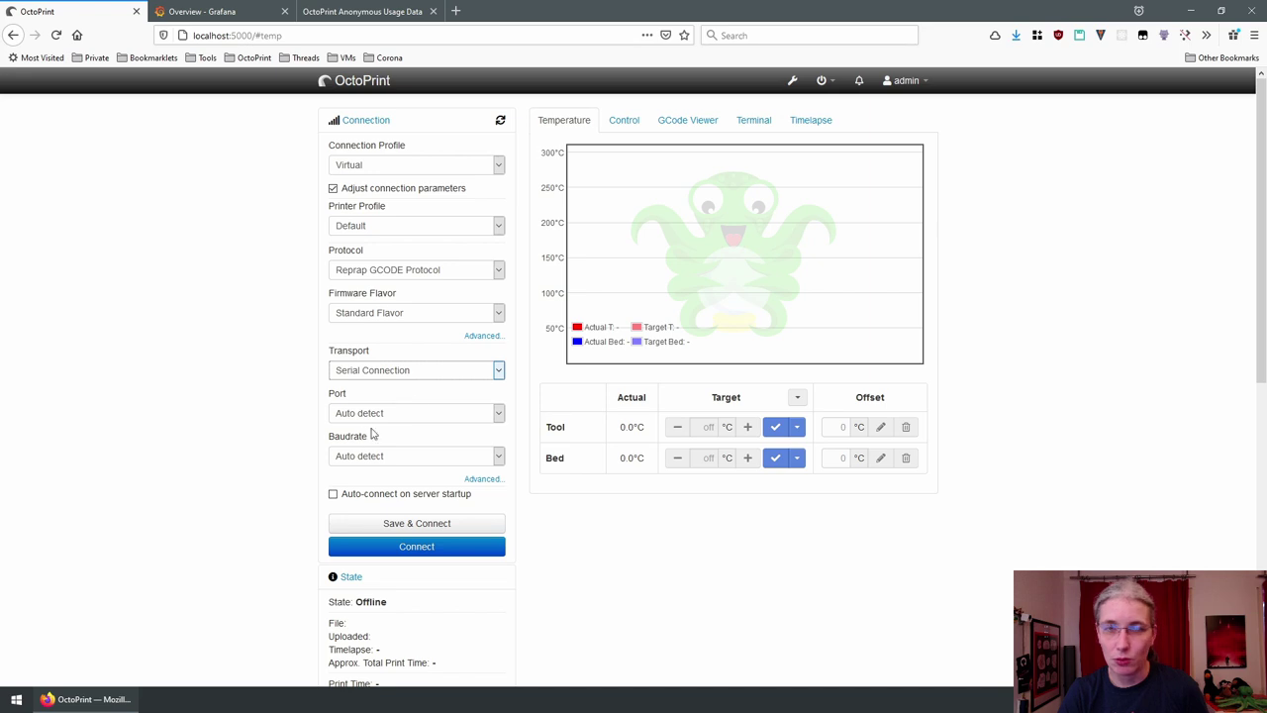
Switch the transport to Serial URL Connection and look up the supported URL schemes in the linked pySerial documentation, returning to OctoPrint.
{"action": "left_click", "coordinate": [412, 372]}
{"action": "left_click", "coordinate": [386, 404]}
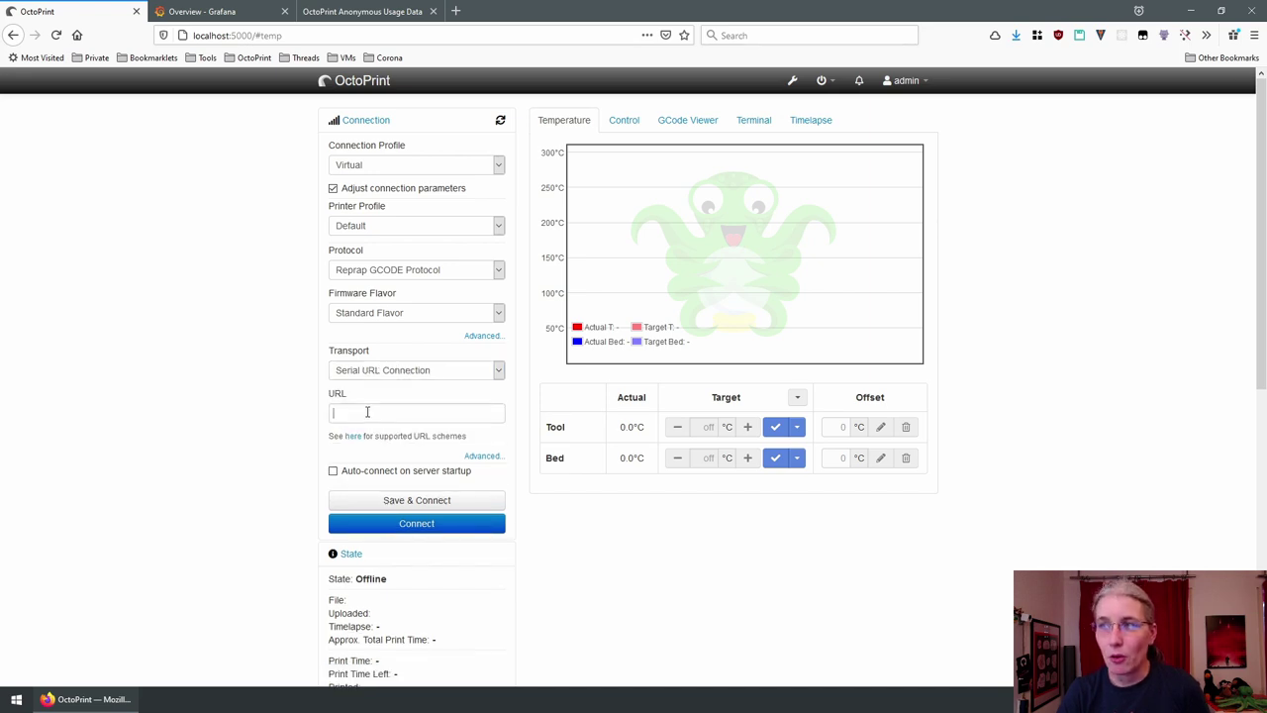
{"action": "left_click", "coordinate": [383, 414]}
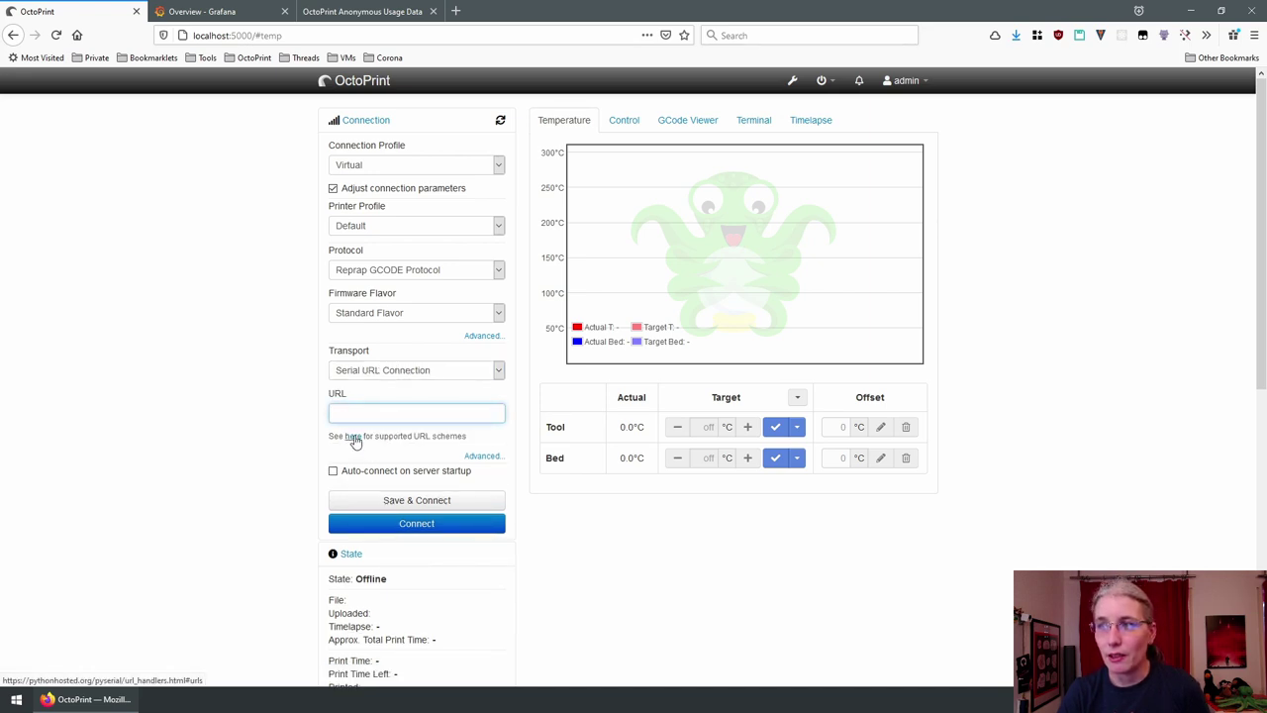
{"action": "middle_click", "coordinate": [354, 437]}
{"action": "left_click", "coordinate": [222, 12]}
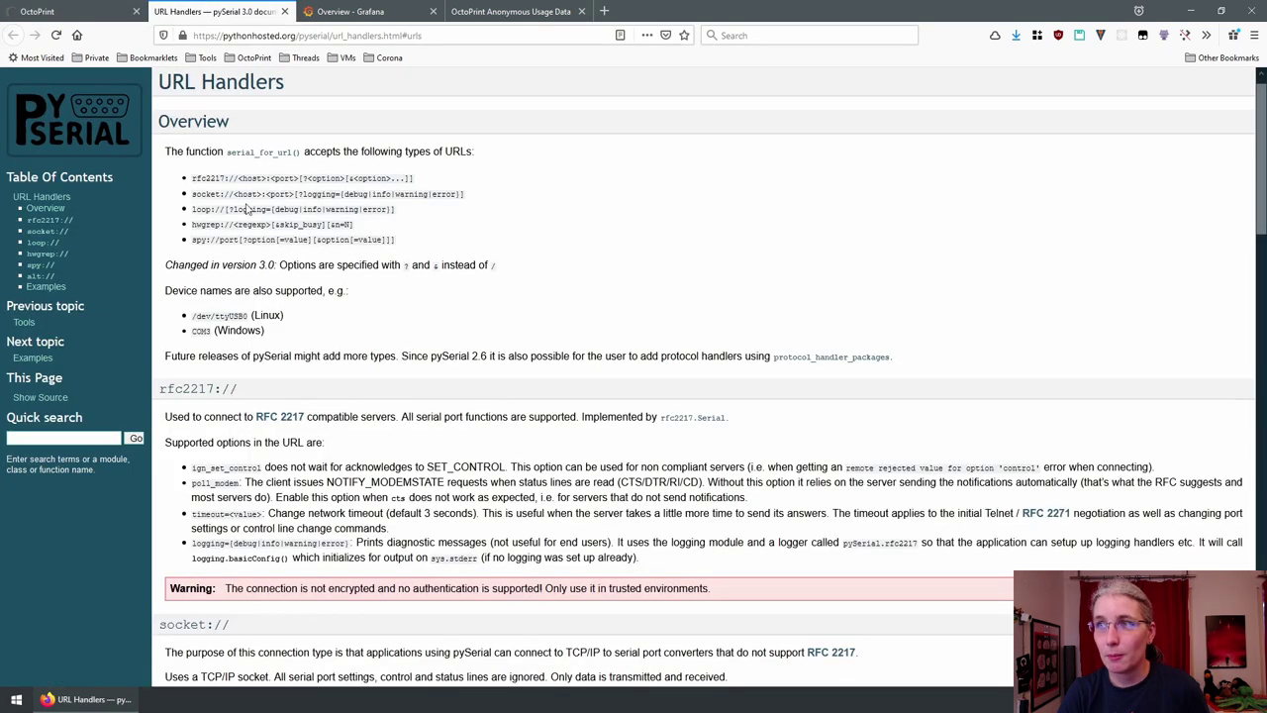
{"action": "left_click", "coordinate": [55, 11]}
Switch the transport to TCP Connection and check its host and port settings.
{"action": "left_click", "coordinate": [401, 373]}
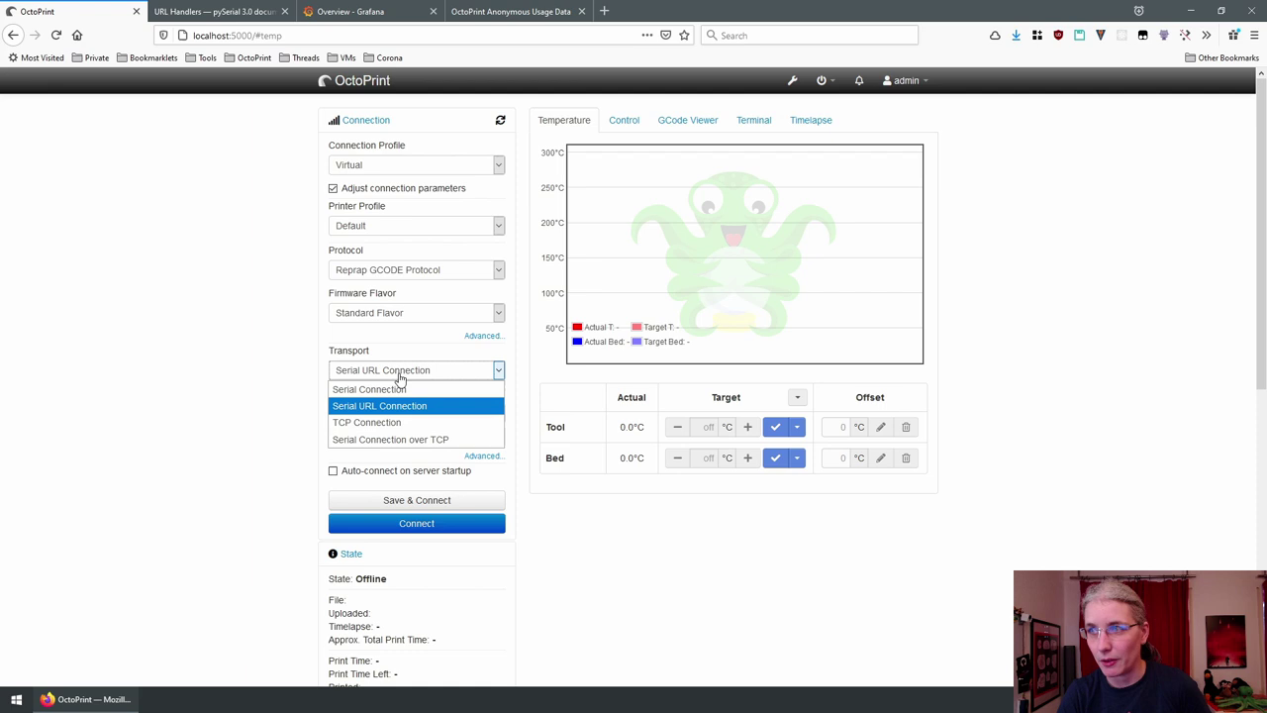
{"action": "left_click", "coordinate": [365, 425]}
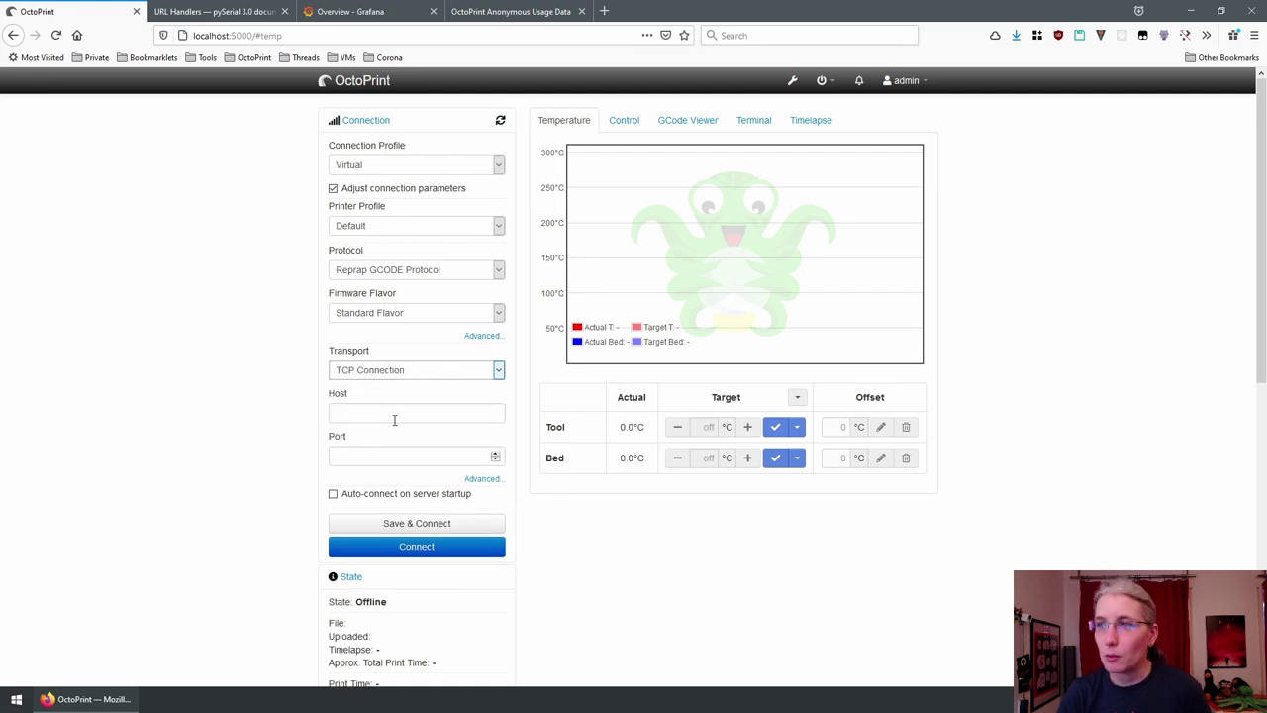
{"action": "left_click", "coordinate": [394, 420]}
{"action": "left_click", "coordinate": [359, 456]}
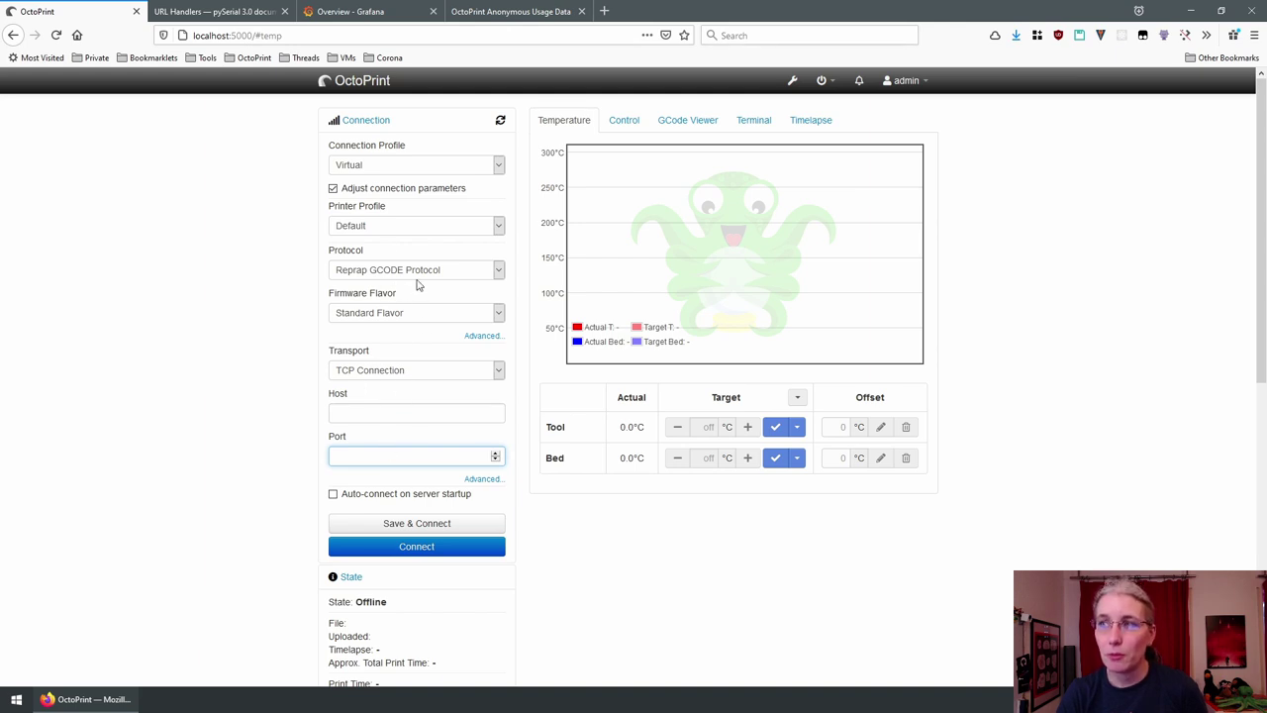
Compare the Serial Connection over TCP transport with TCP Connection, ending on Serial Connection over TCP.
{"action": "left_click", "coordinate": [399, 372]}
{"action": "left_click", "coordinate": [376, 442]}
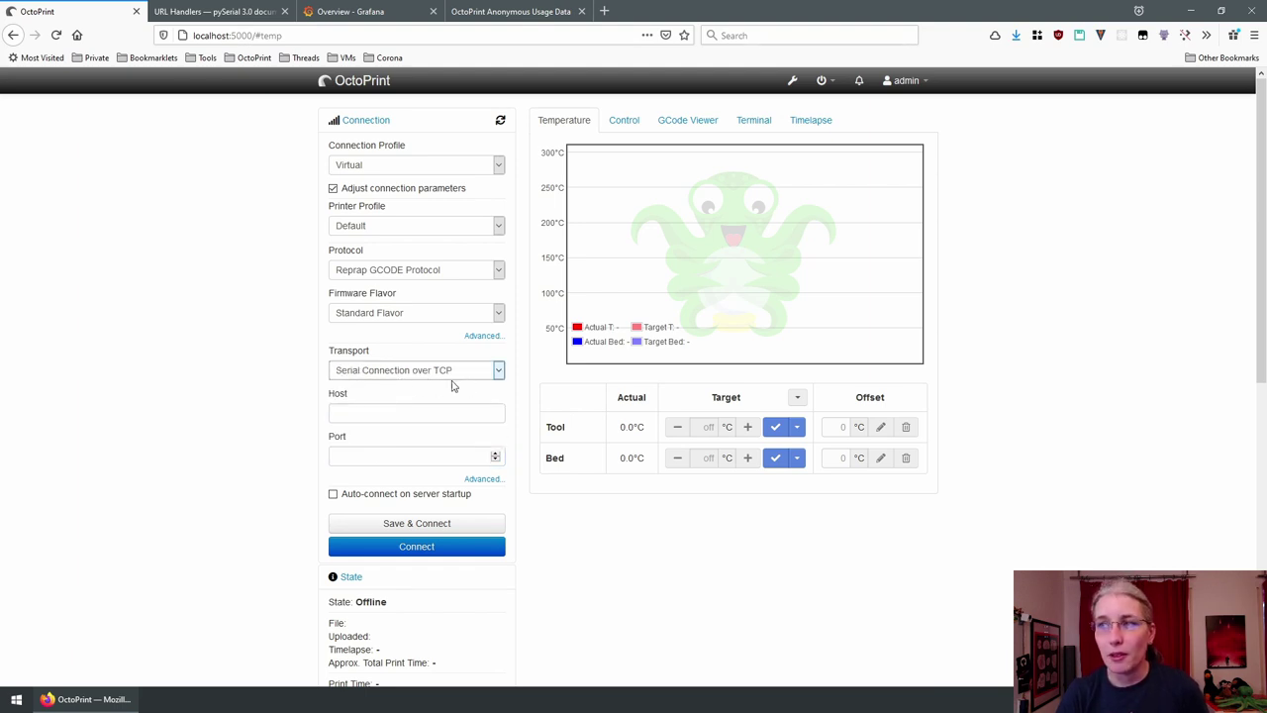
{"action": "left_click", "coordinate": [377, 376]}
{"action": "left_click", "coordinate": [365, 422]}
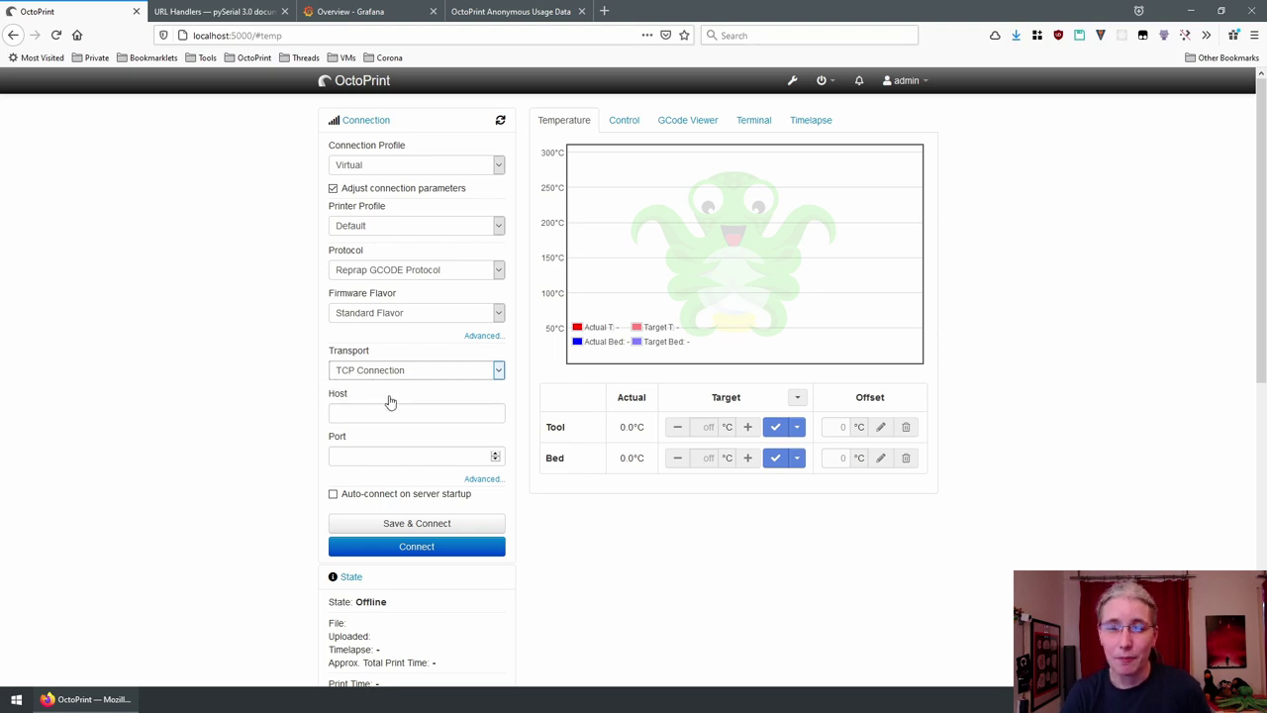
{"action": "left_click", "coordinate": [404, 370]}
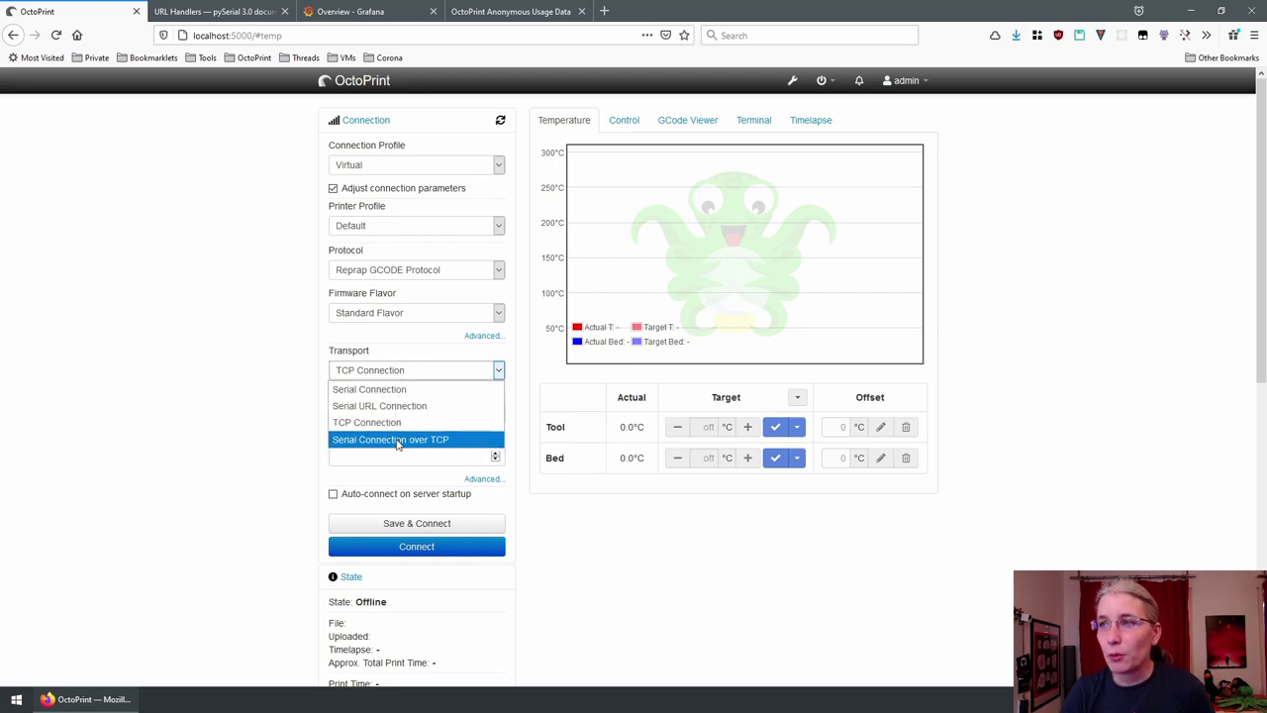
{"action": "left_click", "coordinate": [406, 439]}
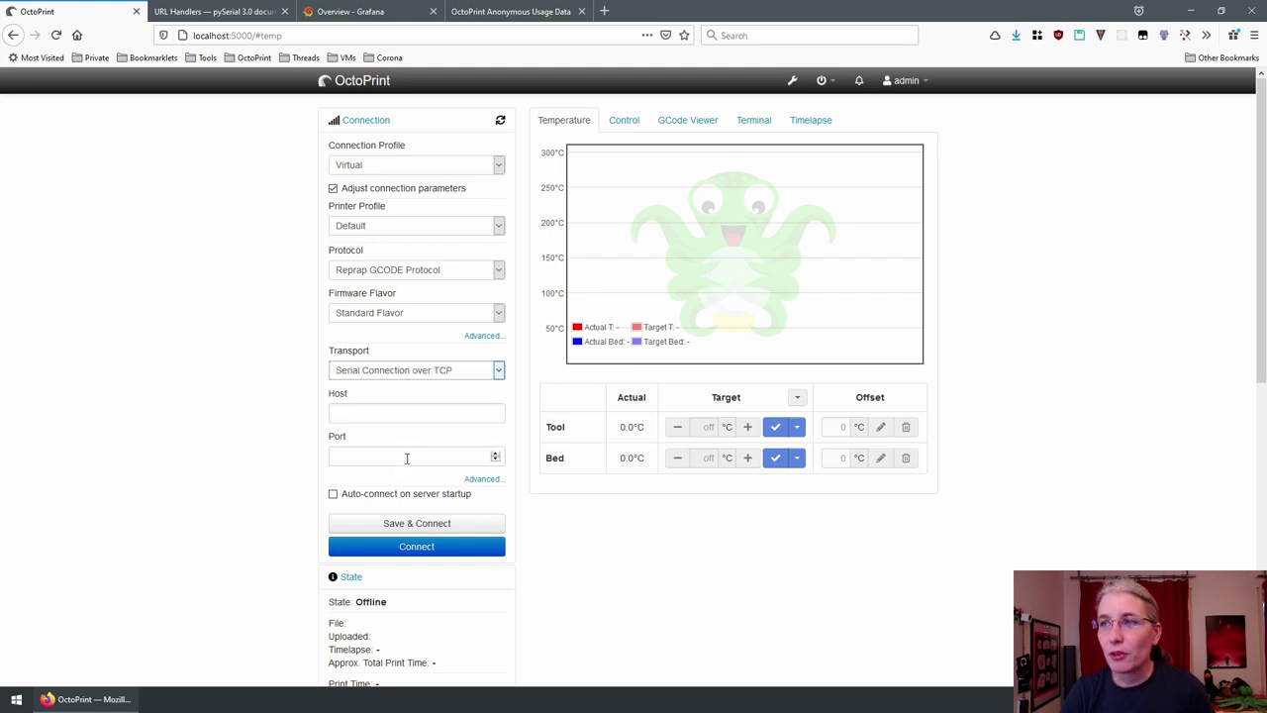
{"action": "left_click", "coordinate": [416, 376]}
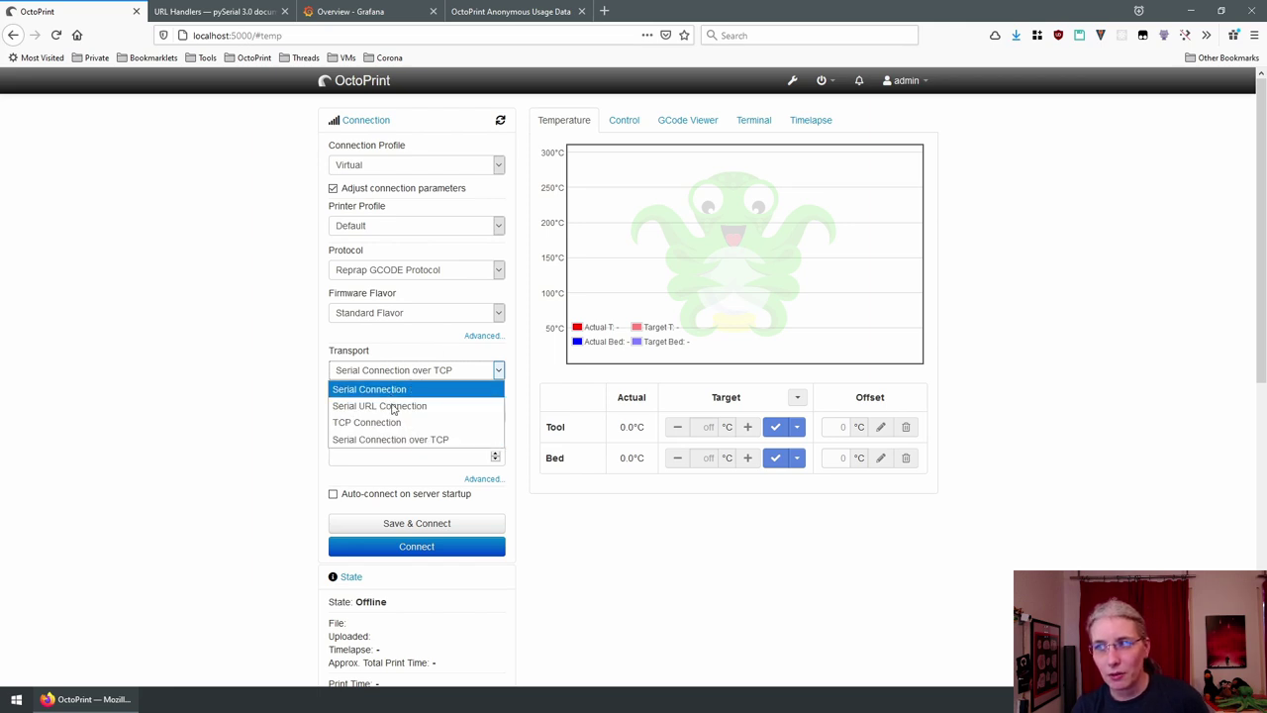
{"action": "key", "text": "Home"}
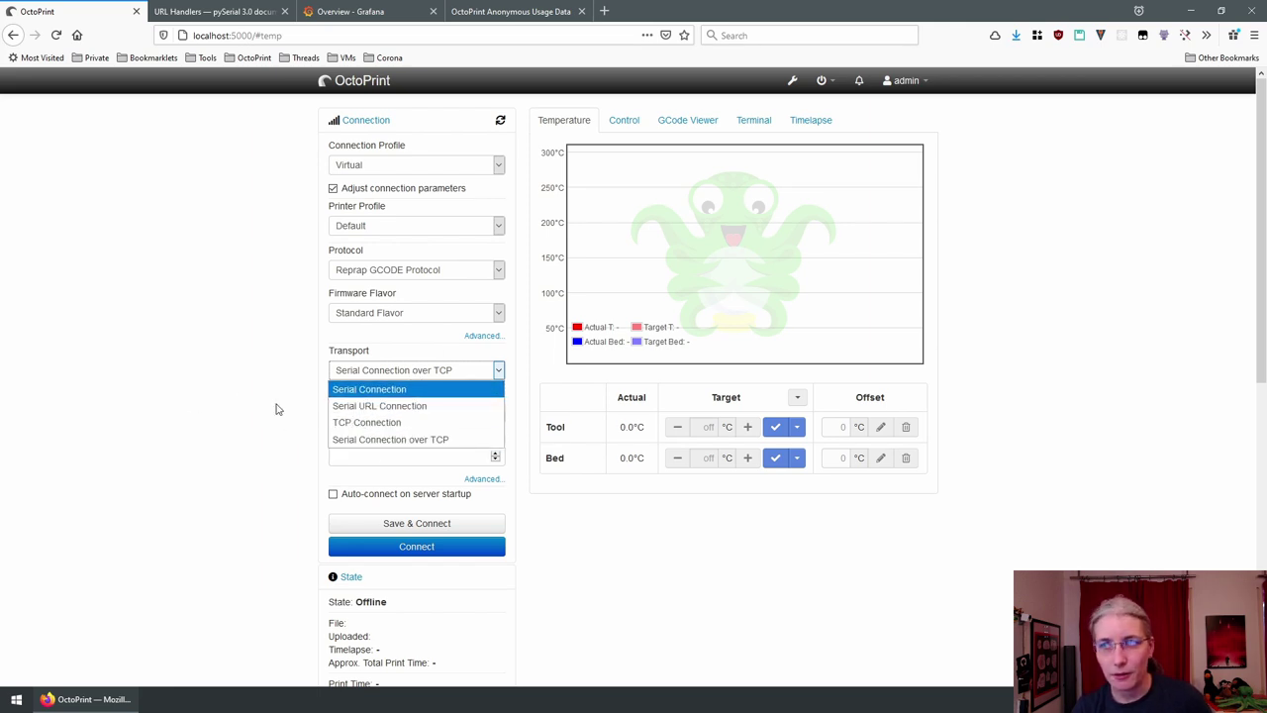
{"action": "key", "text": "Escape"}
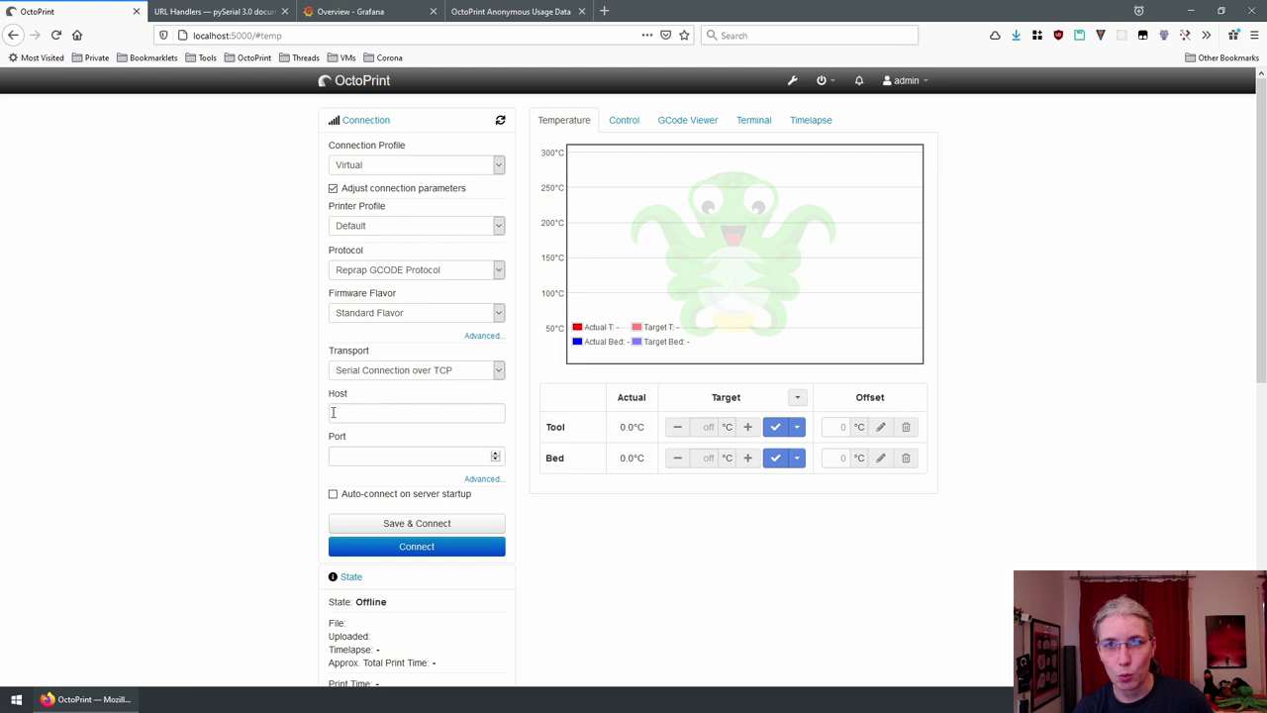
{"action": "left_click", "coordinate": [422, 370]}
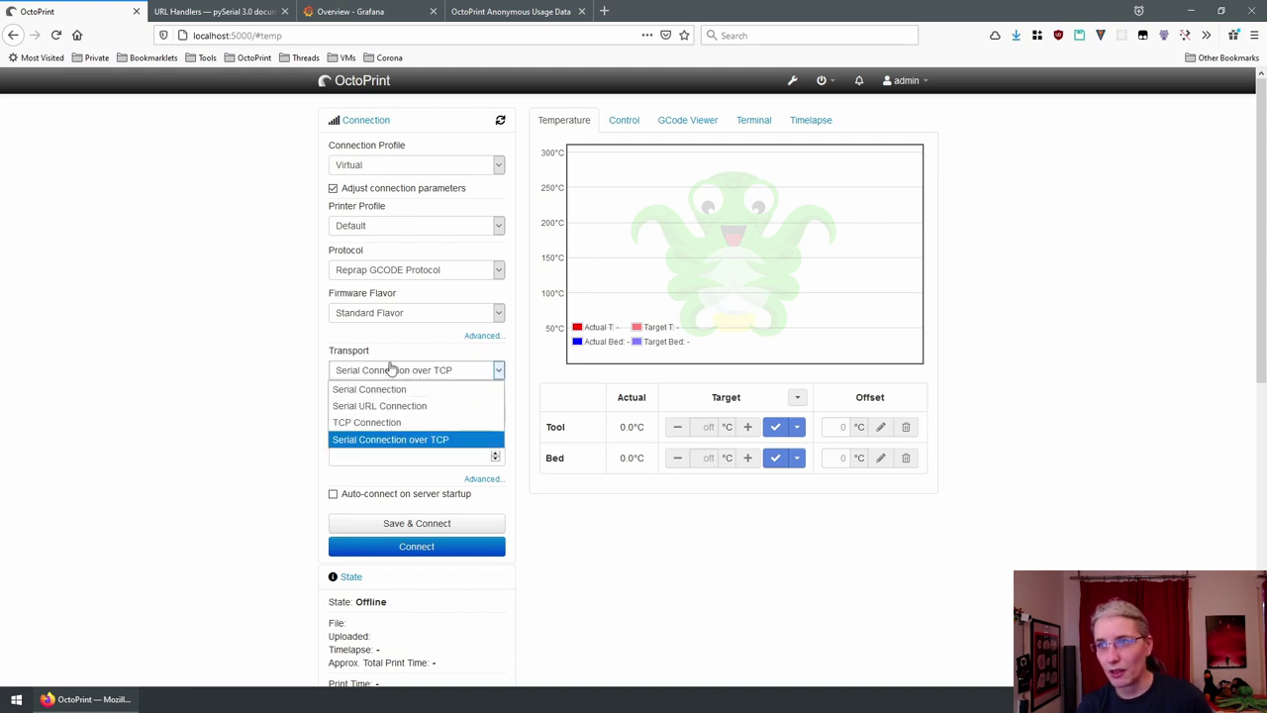
{"action": "key", "text": "Home"}
{"action": "key", "text": "Escape"}
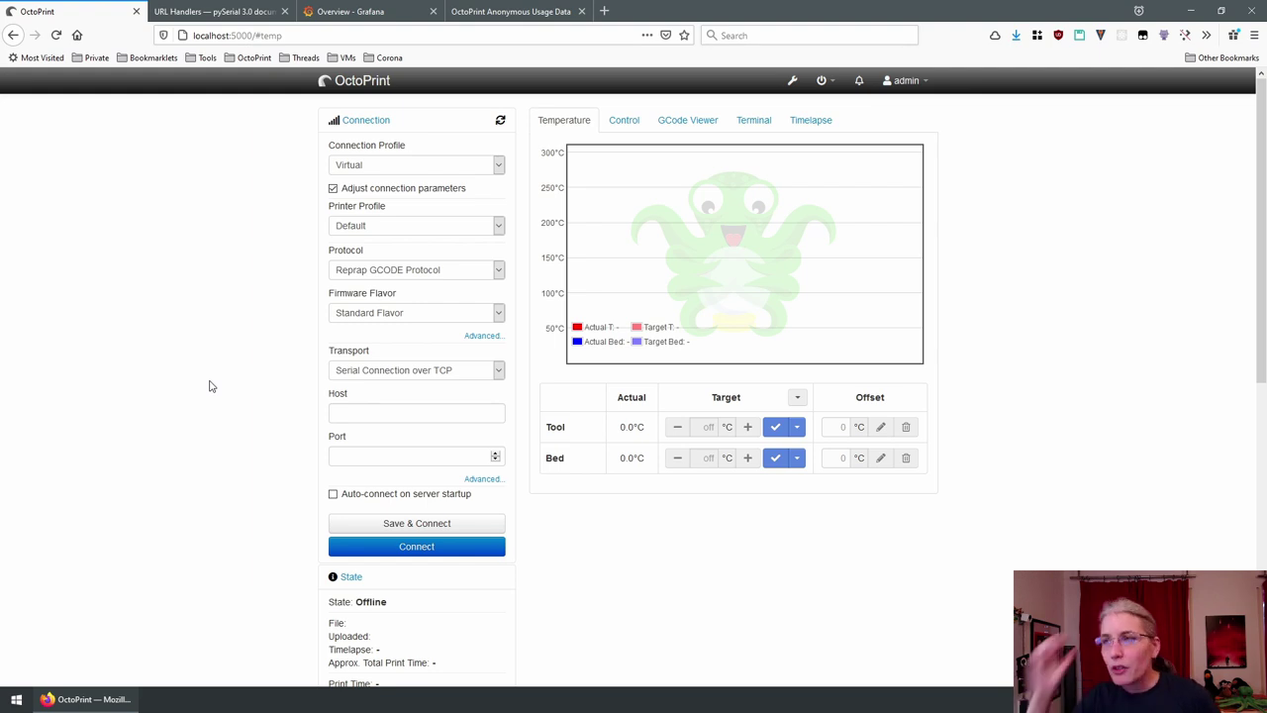
Set the transport to Serial Connection and check the available port and baudrate options.
{"action": "left_click", "coordinate": [441, 371]}
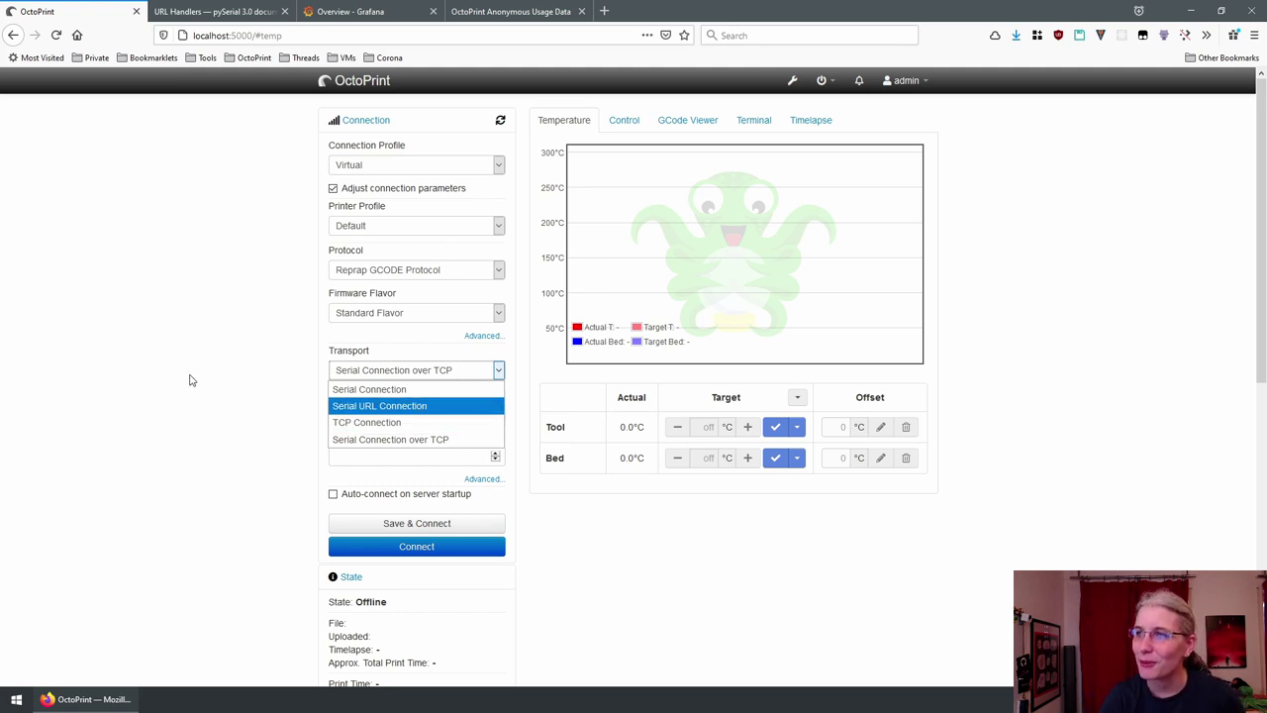
{"action": "left_click", "coordinate": [370, 390]}
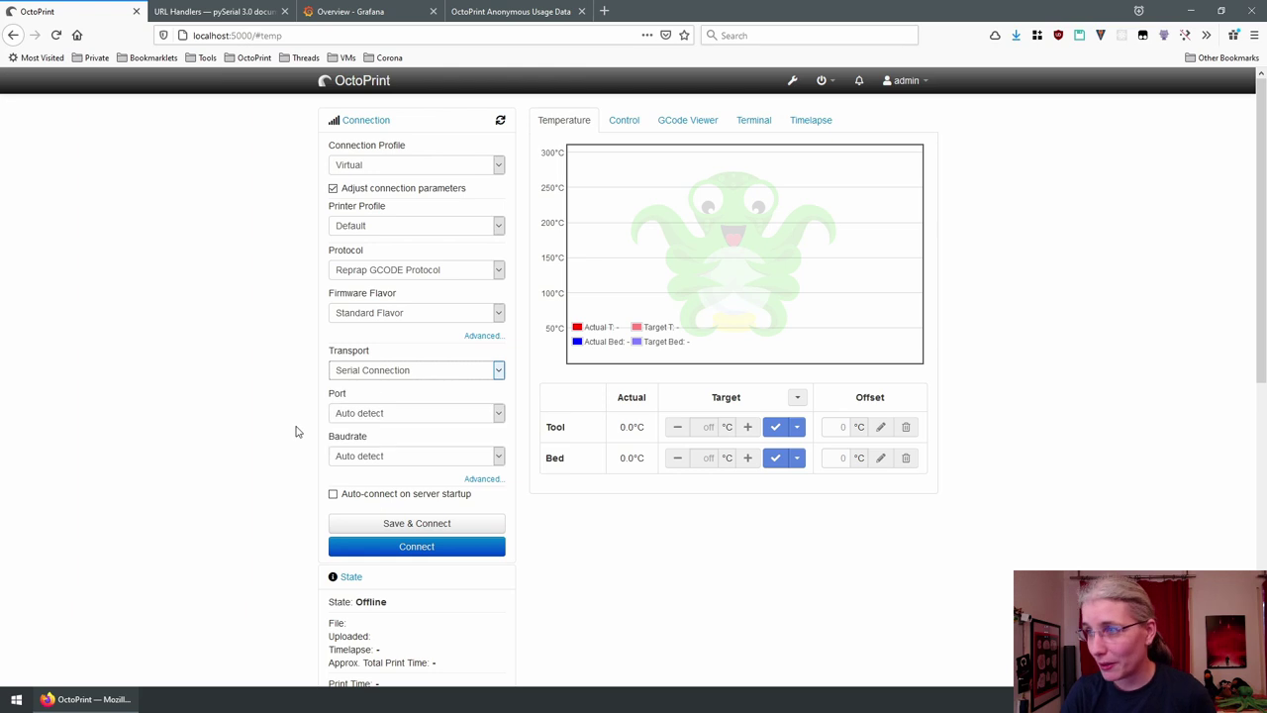
{"action": "left_click", "coordinate": [380, 415]}
{"action": "left_click", "coordinate": [379, 421]}
{"action": "left_click", "coordinate": [381, 457]}
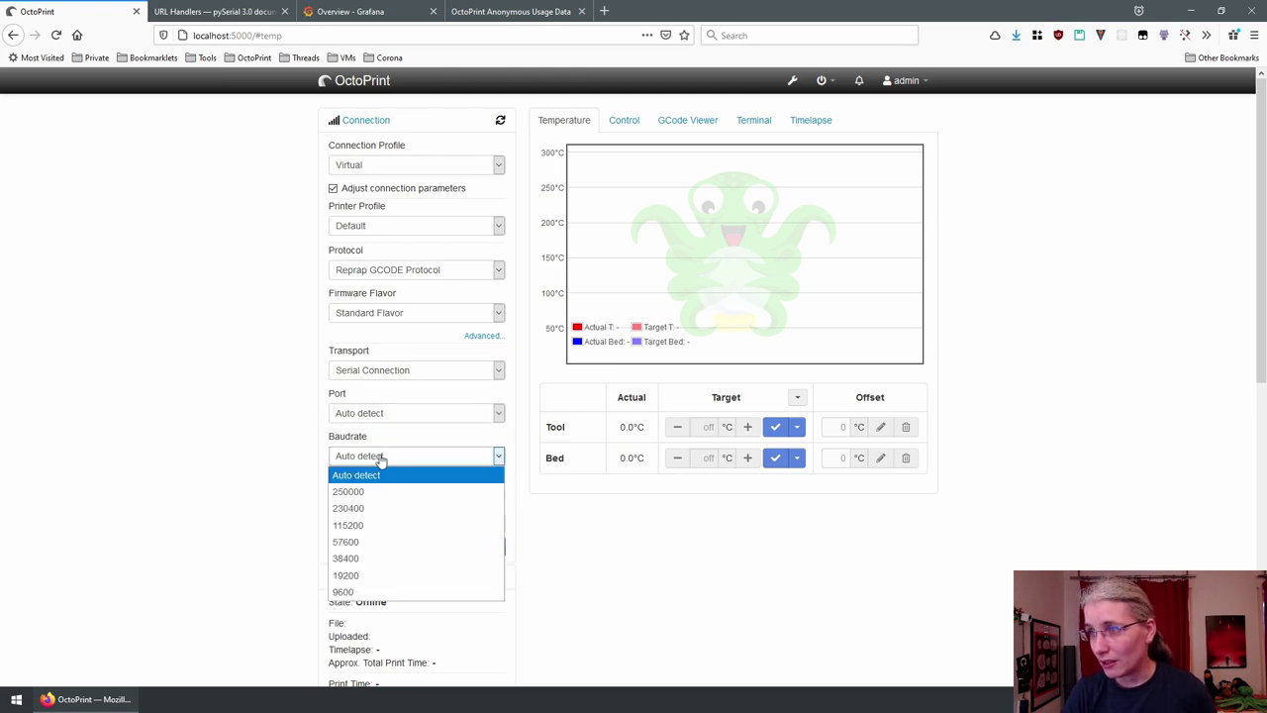
{"action": "left_click", "coordinate": [382, 457]}
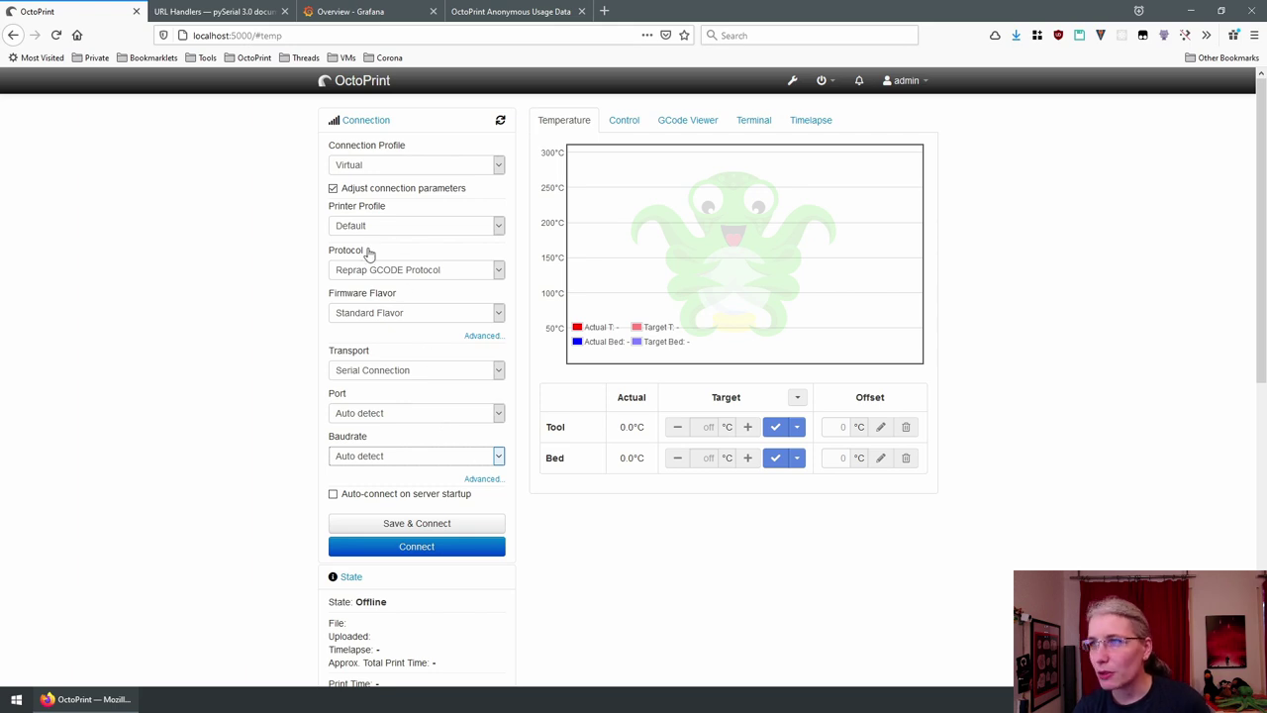
Open the advanced protocol parameters and skim from the flavor overrides to the firmware capability settings and back.
{"action": "left_click", "coordinate": [483, 337]}
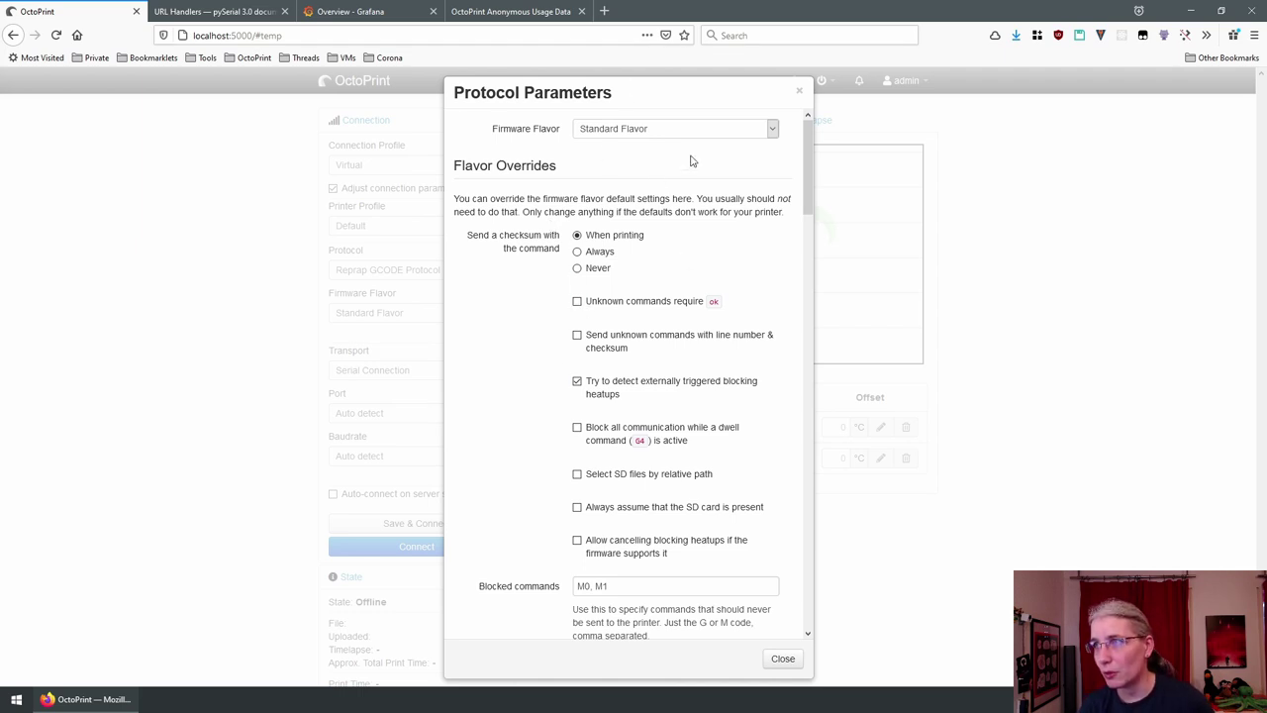
{"action": "scroll", "coordinate": [600, 334], "scroll_direction": "down", "scroll_amount": 15}
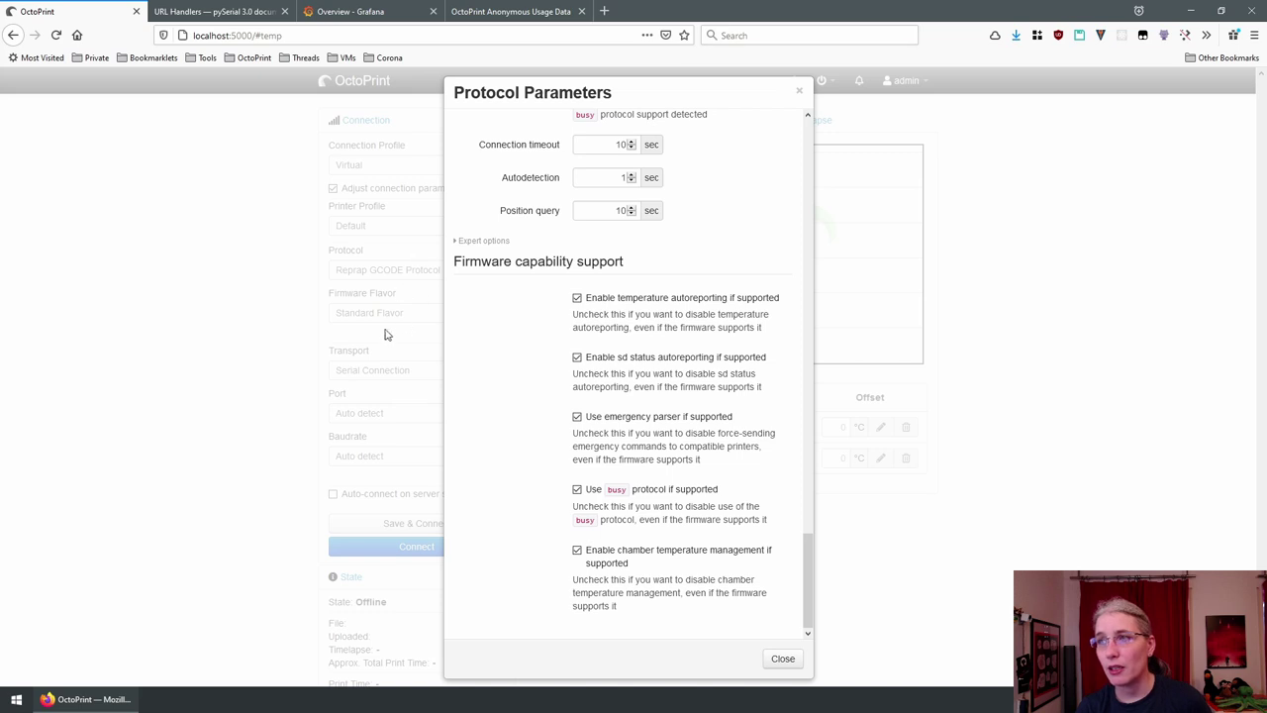
{"action": "scroll", "coordinate": [594, 512], "scroll_direction": "up", "scroll_amount": 20}
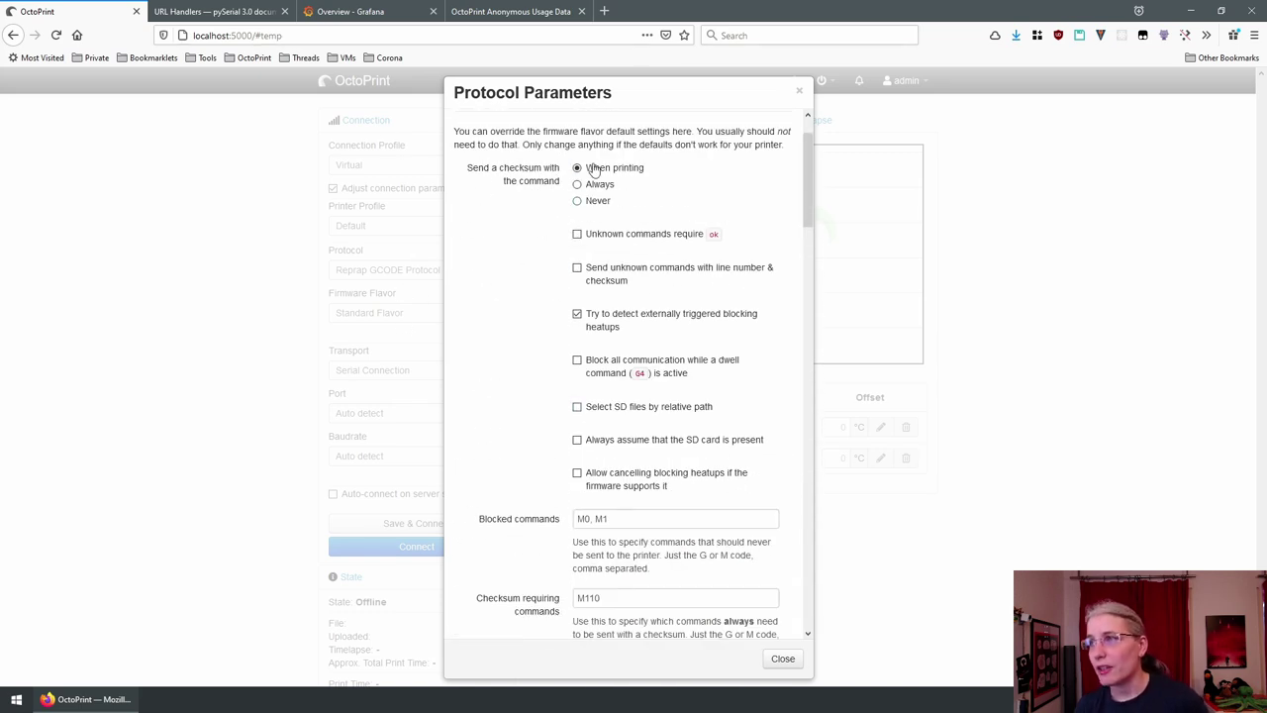
{"action": "scroll", "coordinate": [528, 316], "scroll_direction": "up", "scroll_amount": 2}
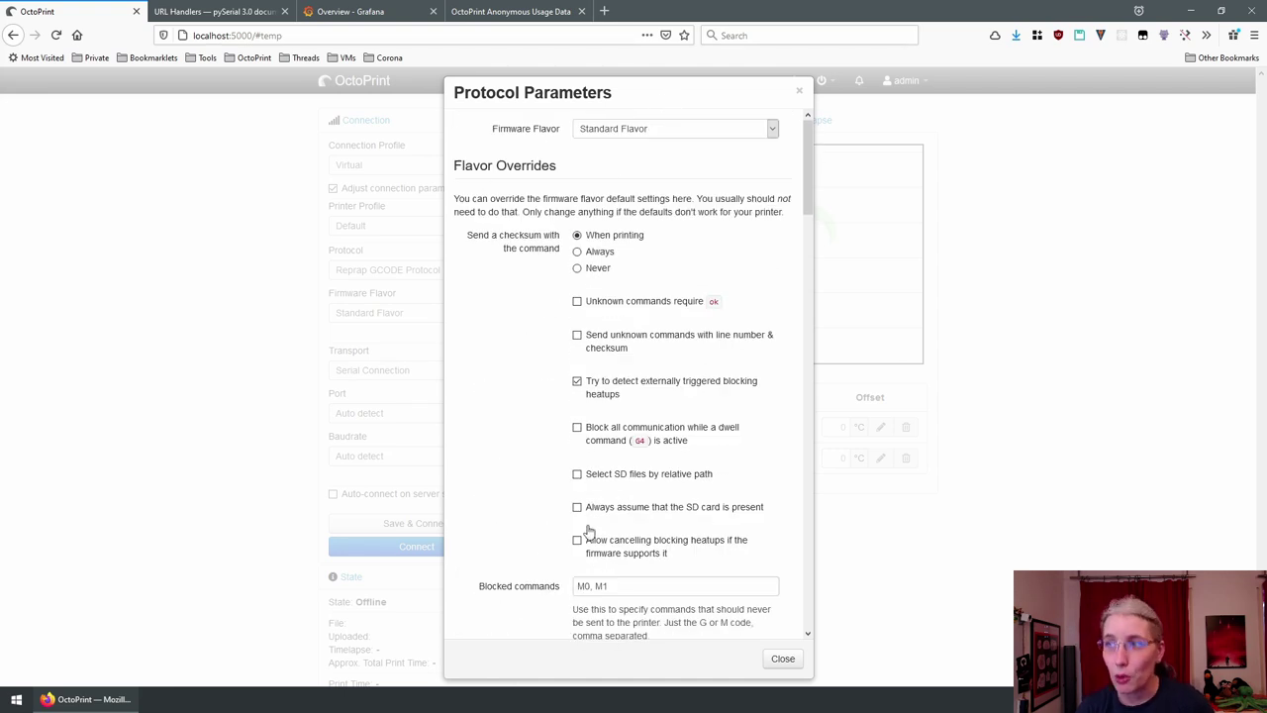
Examine the command lists, error handling, query intervals, timeouts and firmware capability support in the protocol parameters, closing them without changes.
{"action": "scroll", "coordinate": [535, 500], "scroll_direction": "down", "scroll_amount": 5}
{"action": "scroll", "coordinate": [524, 488], "scroll_direction": "down", "scroll_amount": 2}
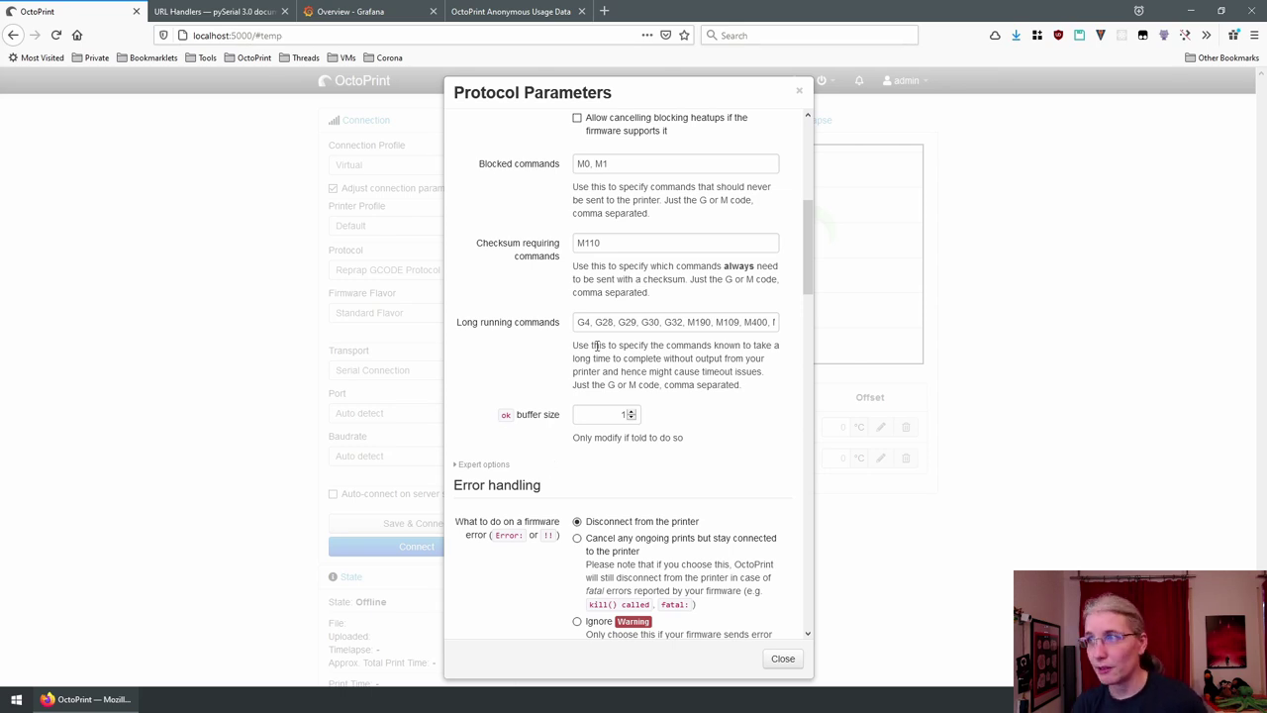
{"action": "scroll", "coordinate": [713, 368], "scroll_direction": "down", "scroll_amount": 7}
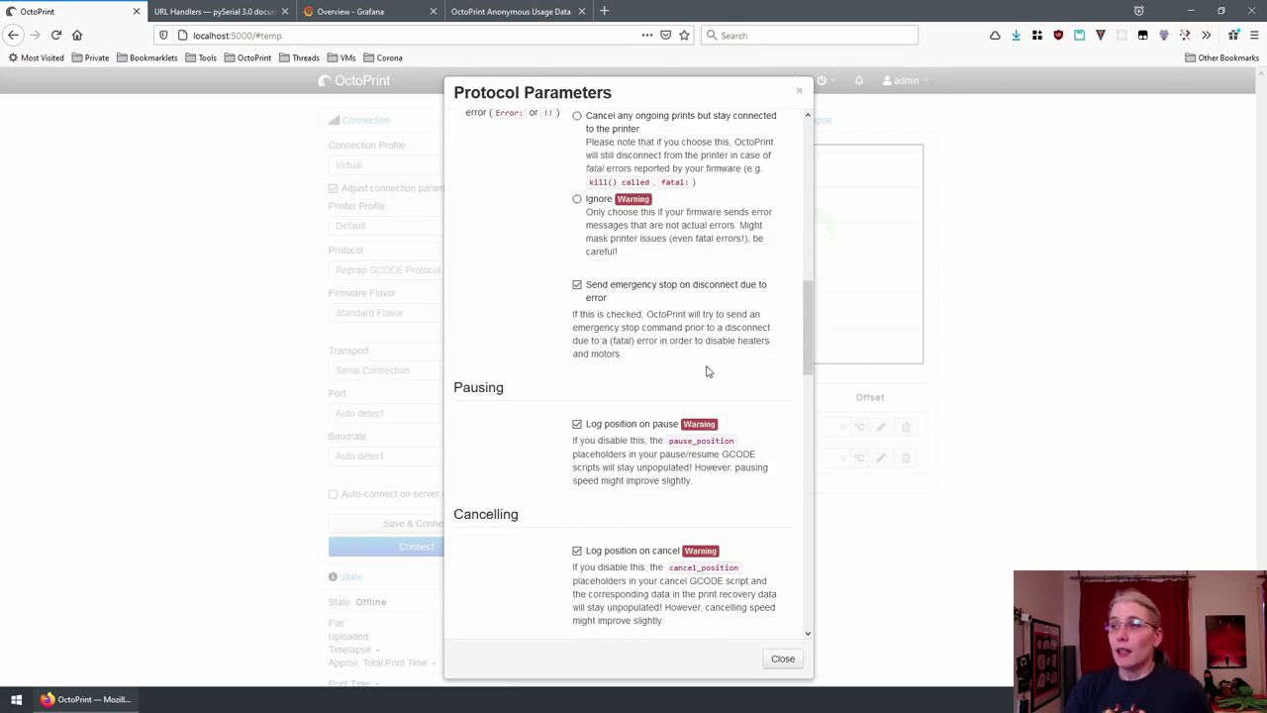
{"action": "scroll", "coordinate": [707, 361], "scroll_direction": "down", "scroll_amount": 5}
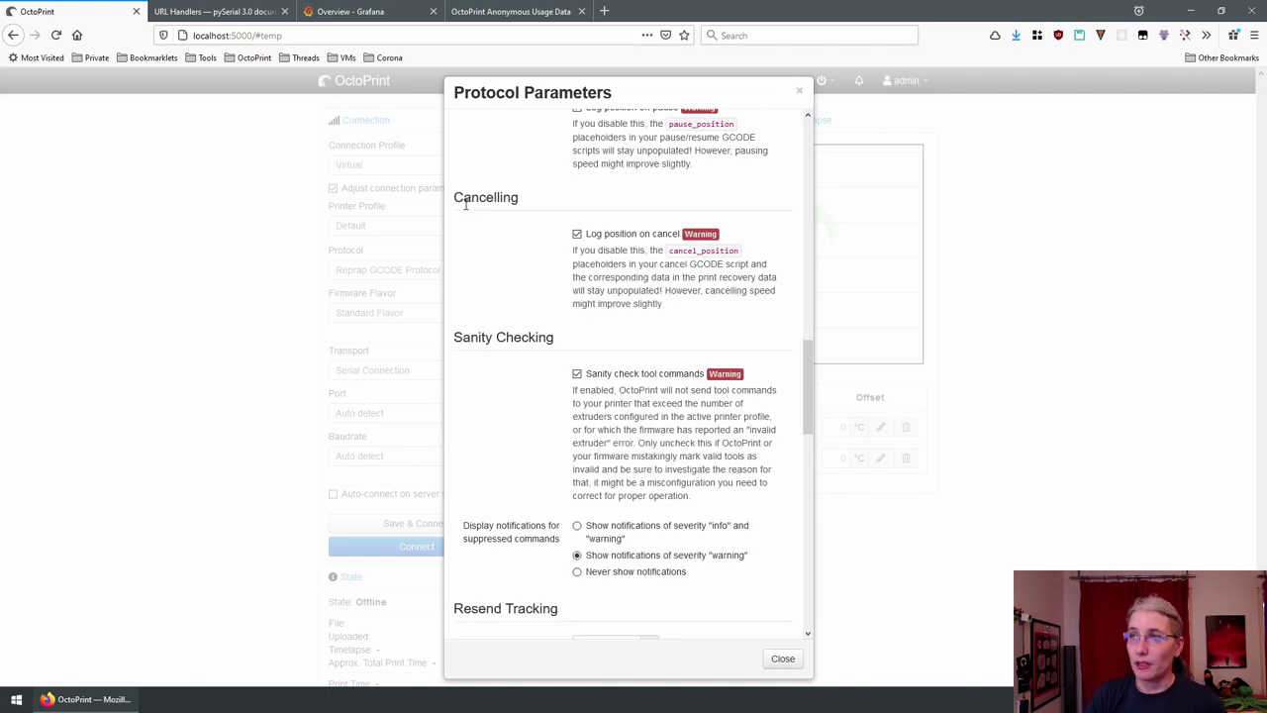
{"action": "scroll", "coordinate": [574, 303], "scroll_direction": "up", "scroll_amount": 5}
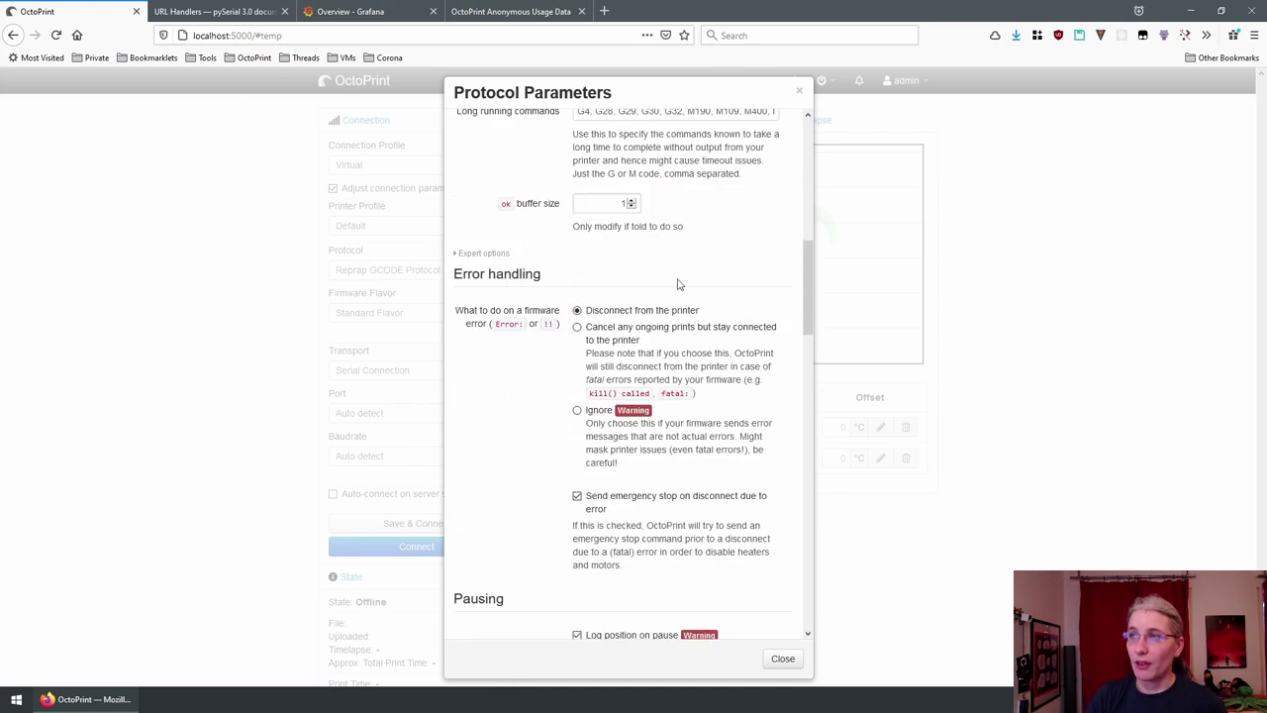
{"action": "scroll", "coordinate": [620, 353], "scroll_direction": "down", "scroll_amount": 7}
{"action": "scroll", "coordinate": [693, 327], "scroll_direction": "down", "scroll_amount": 3}
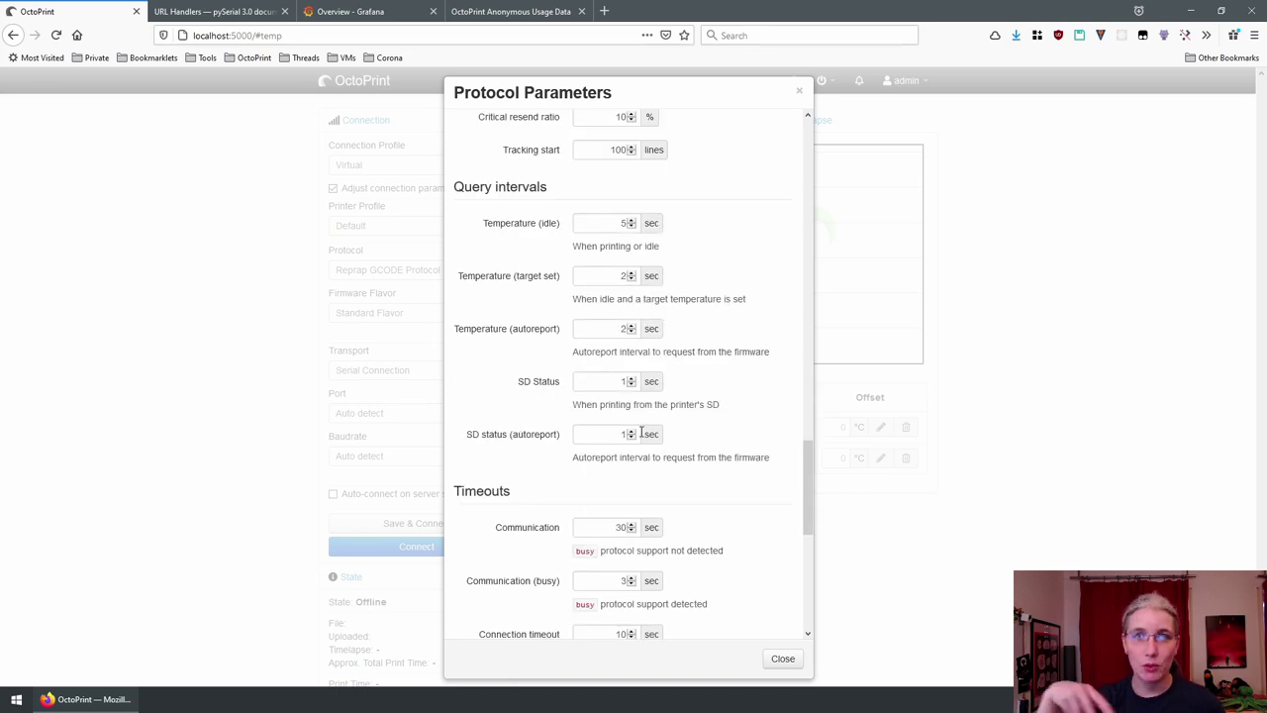
{"action": "scroll", "coordinate": [594, 435], "scroll_direction": "down", "scroll_amount": 5}
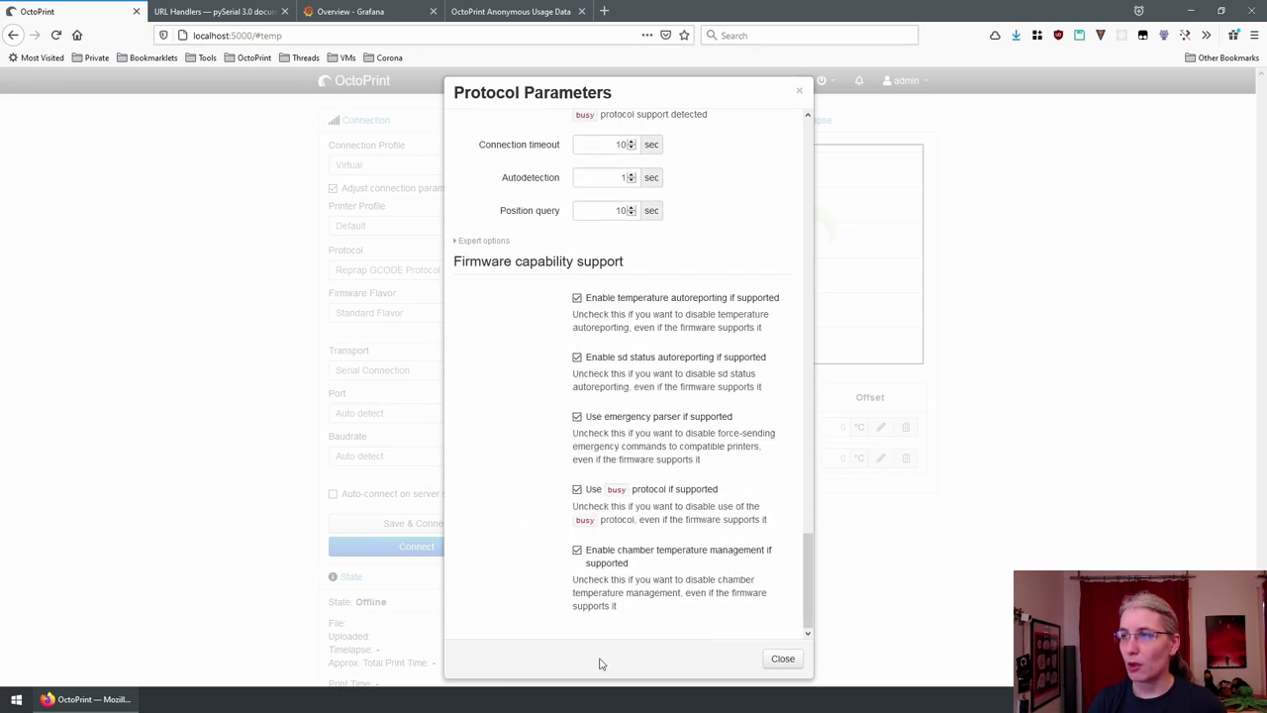
{"action": "left_click", "coordinate": [780, 658]}
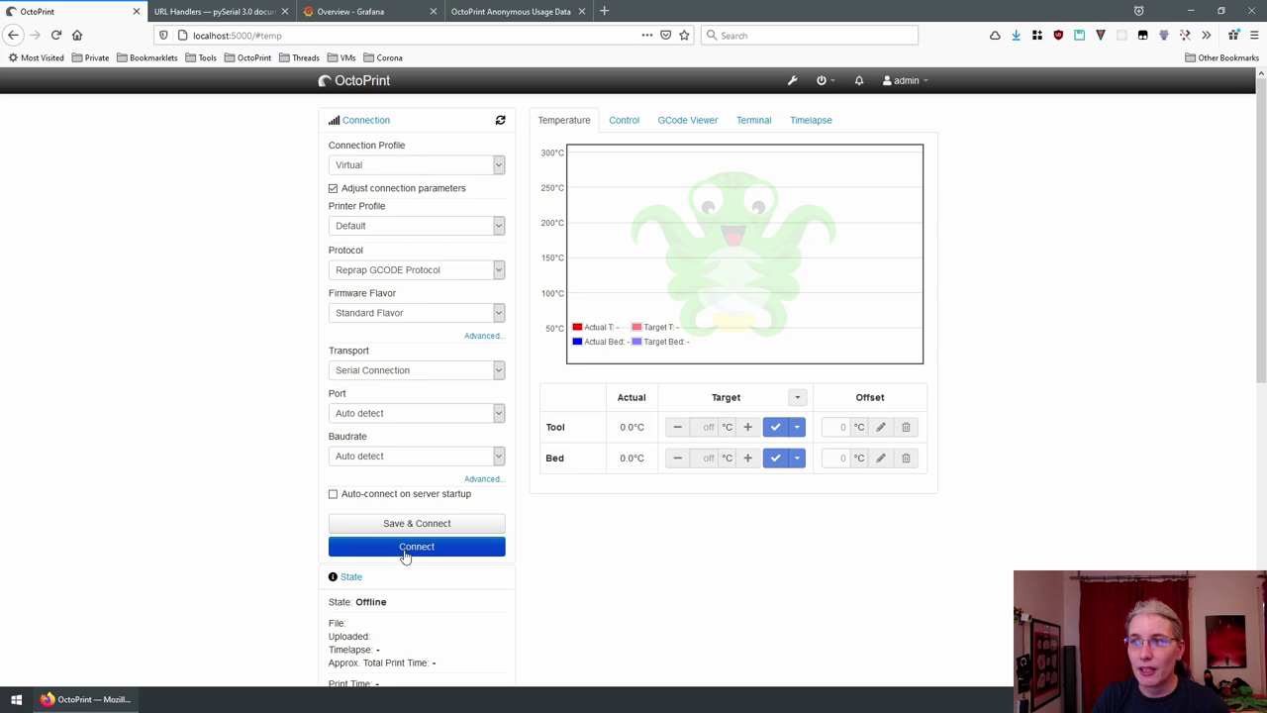
Check the available transport options without changing the selection, and display the terminal output.
{"action": "left_click", "coordinate": [367, 371]}
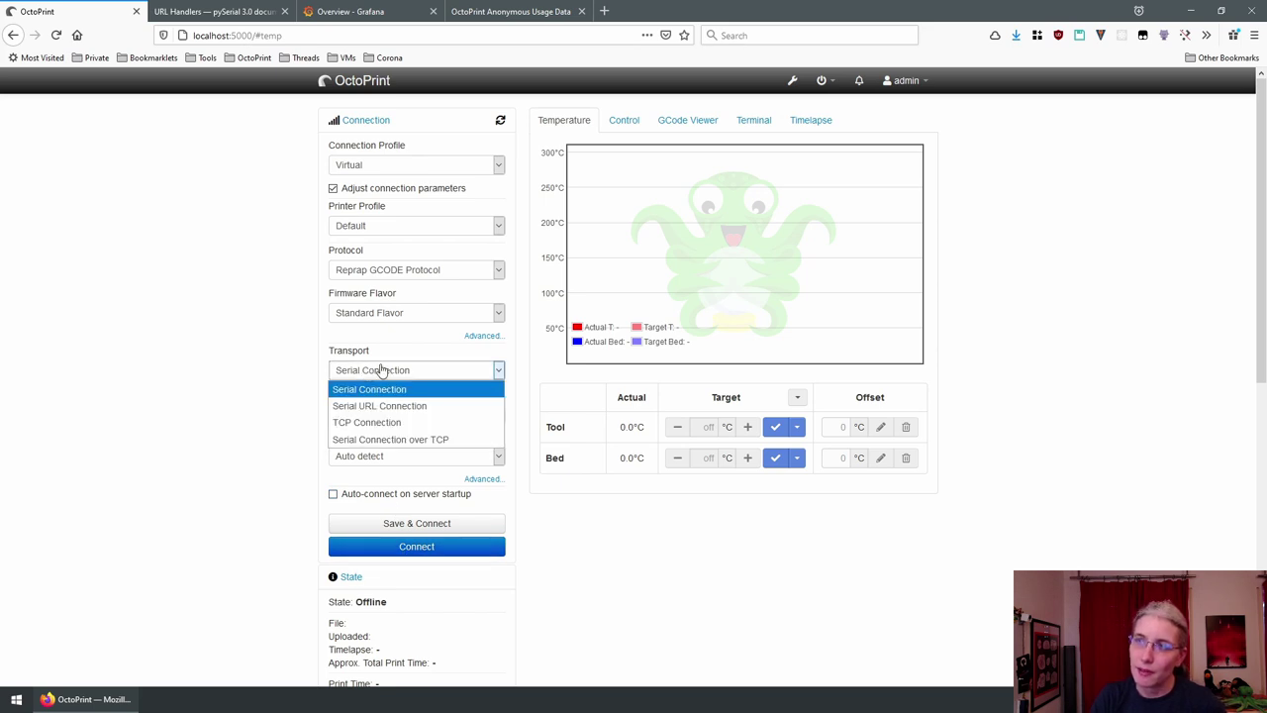
{"action": "left_click", "coordinate": [377, 370]}
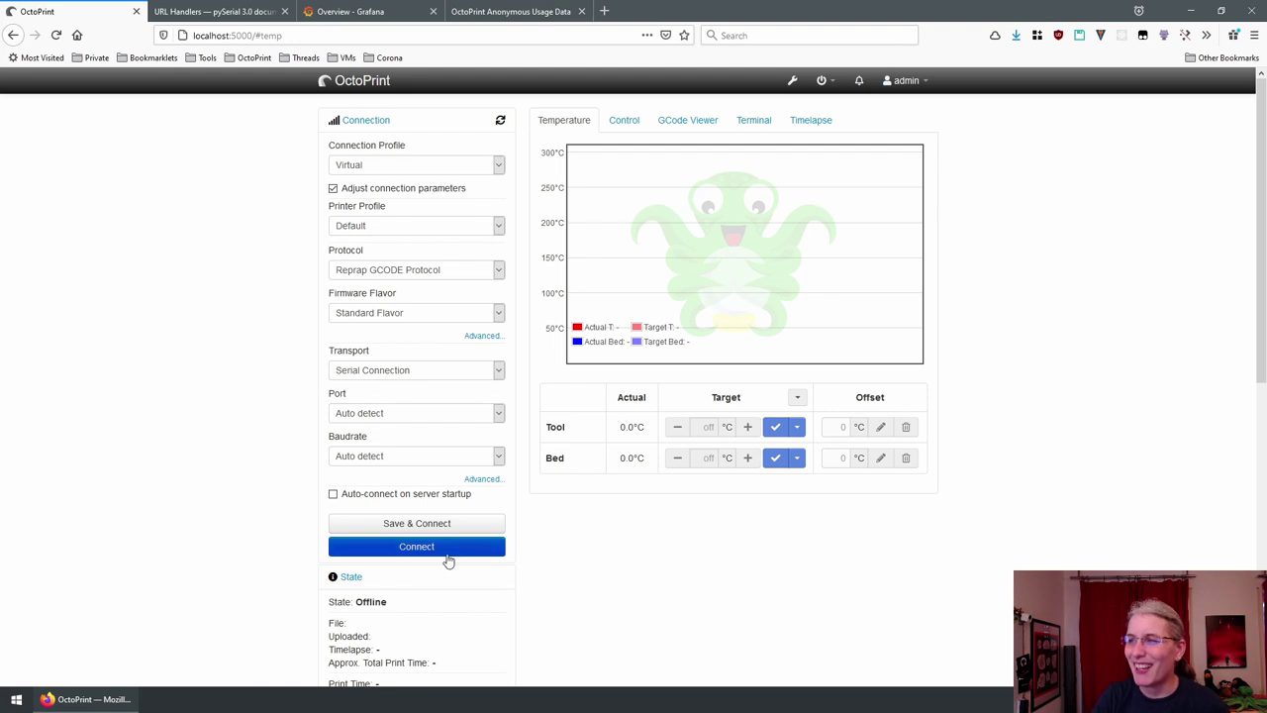
{"action": "left_click", "coordinate": [754, 120]}
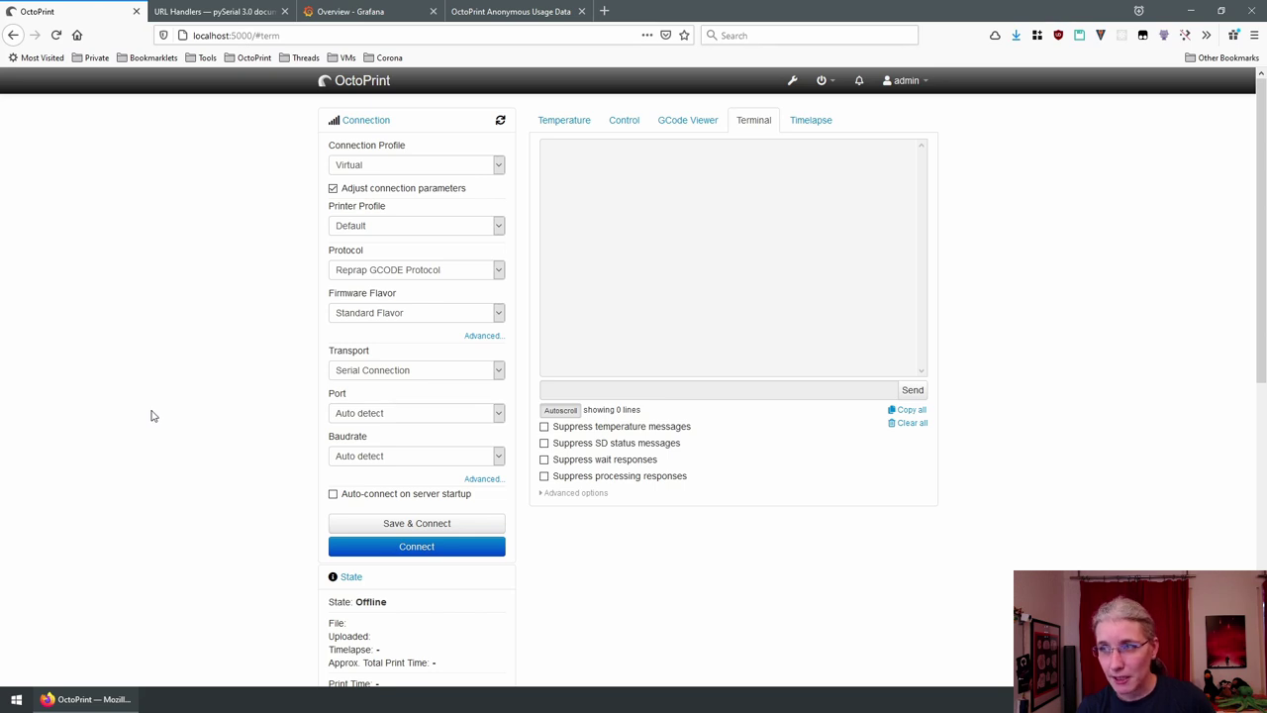
Check the serial port and baudrate choices, leaving both on Auto detect.
{"action": "left_click", "coordinate": [342, 414]}
{"action": "left_click", "coordinate": [236, 432]}
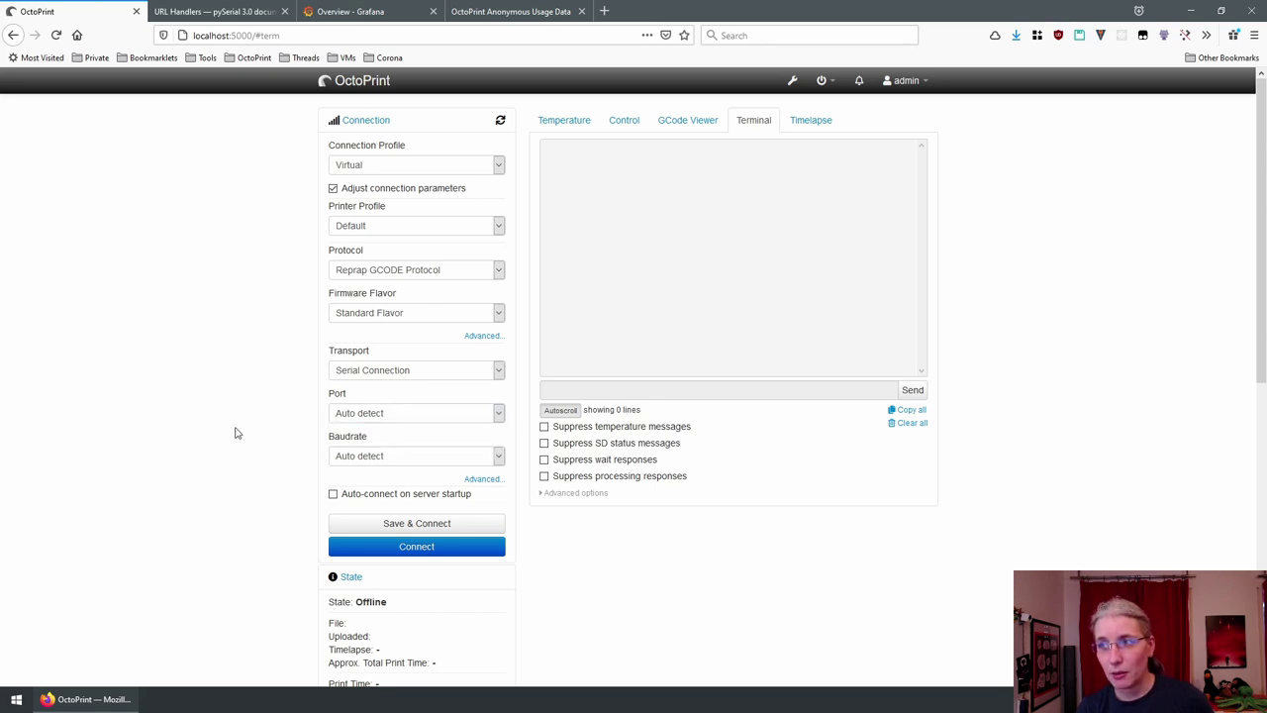
{"action": "left_click", "coordinate": [393, 418]}
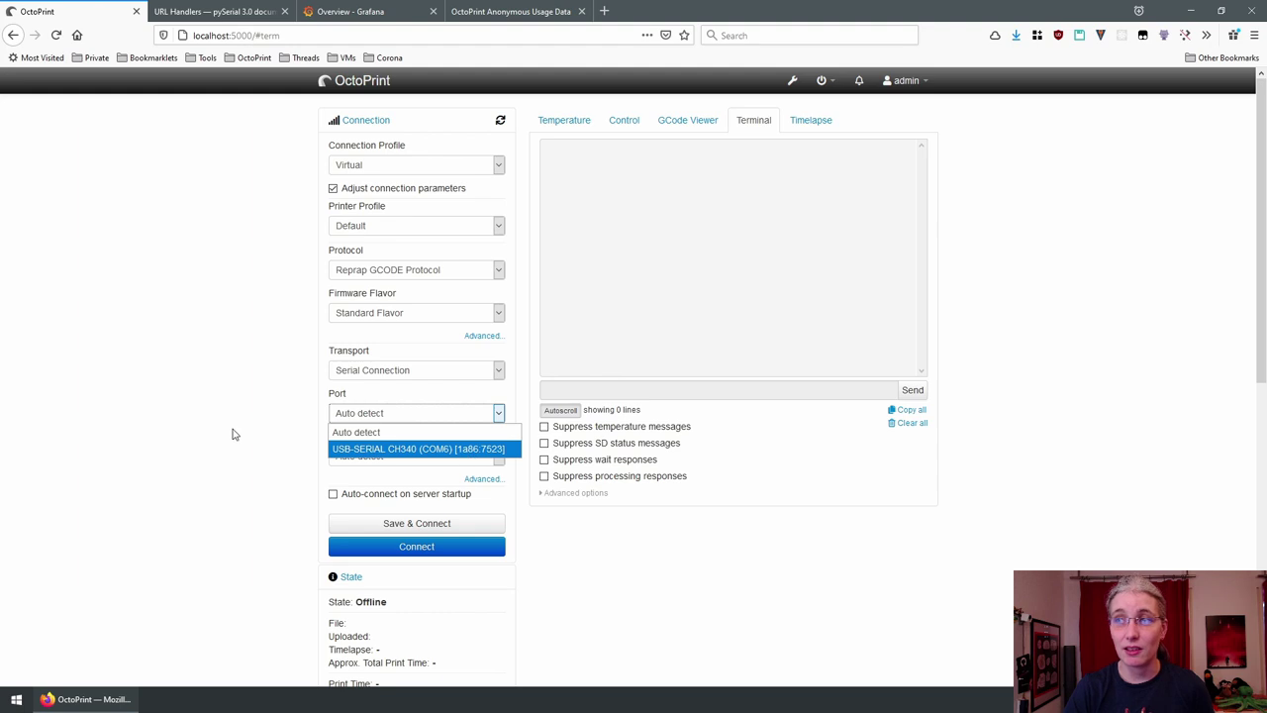
{"action": "left_click", "coordinate": [199, 427]}
{"action": "left_click", "coordinate": [358, 458]}
{"action": "left_click", "coordinate": [350, 464]}
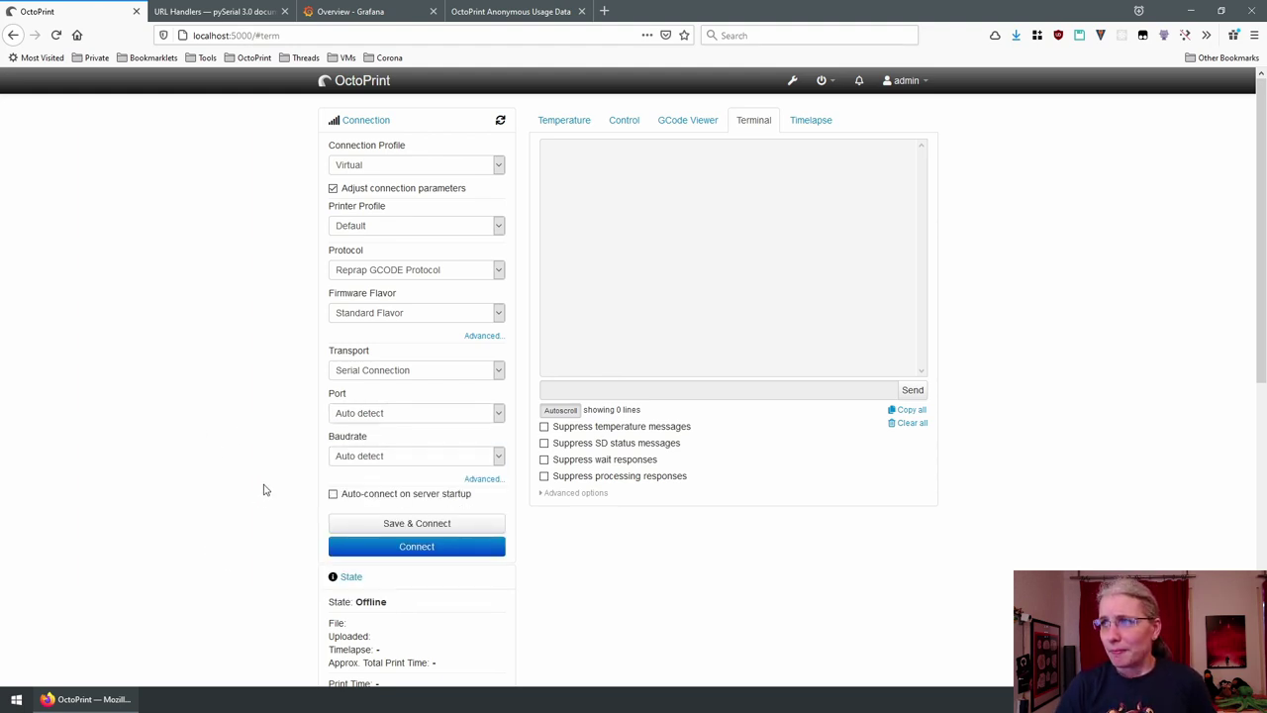
Review the general connection logging options and the list of connection profiles in the OctoPrint settings, closing the settings unchanged.
{"action": "left_click", "coordinate": [792, 81]}
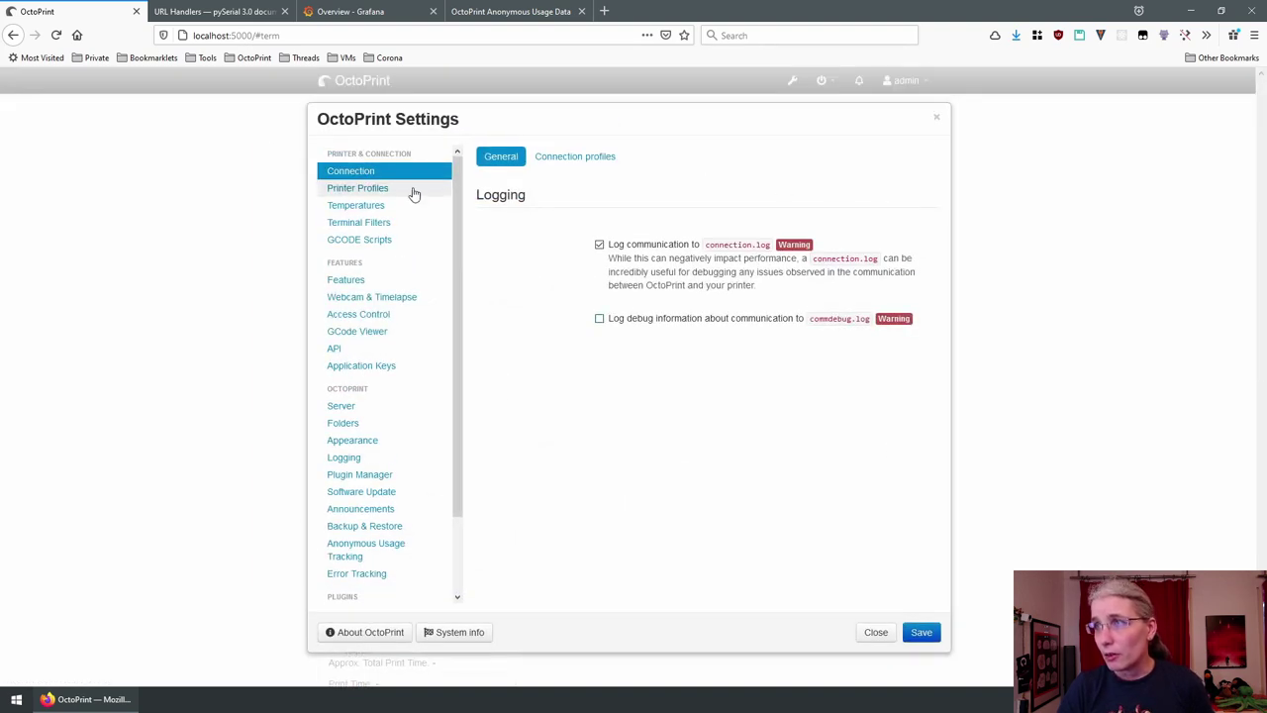
{"action": "left_click", "coordinate": [584, 159]}
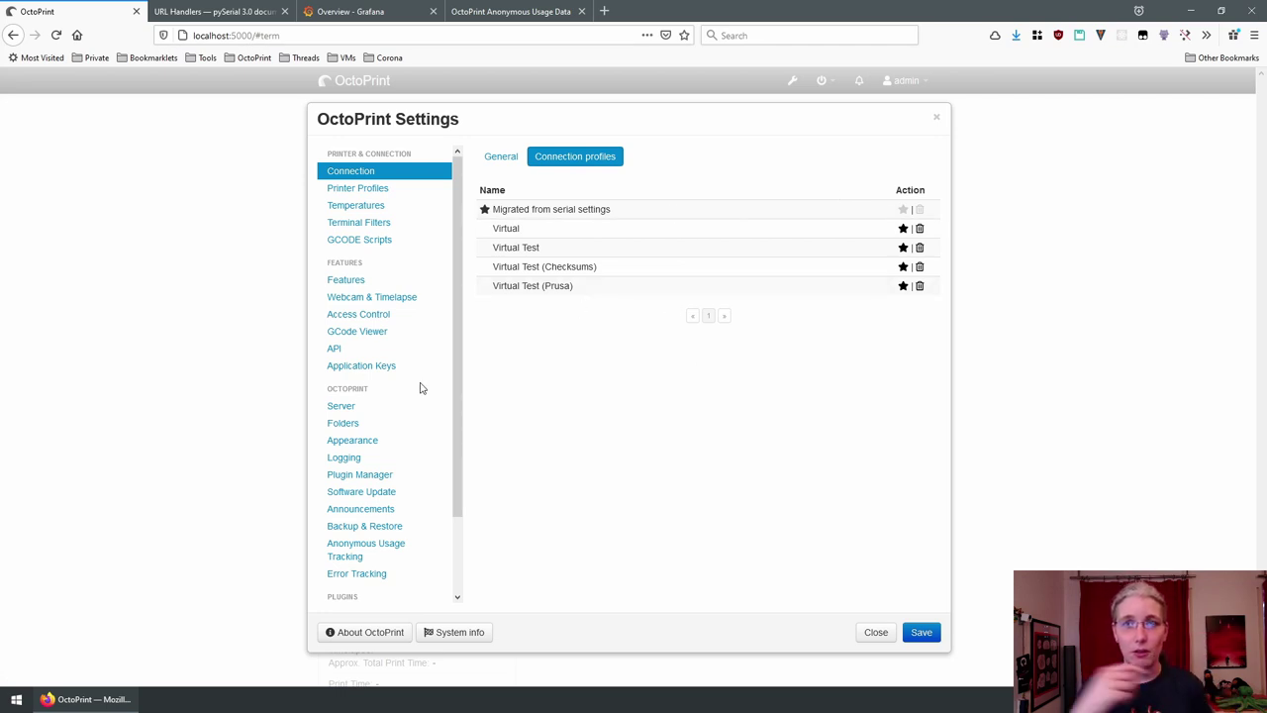
{"action": "left_click", "coordinate": [876, 631]}
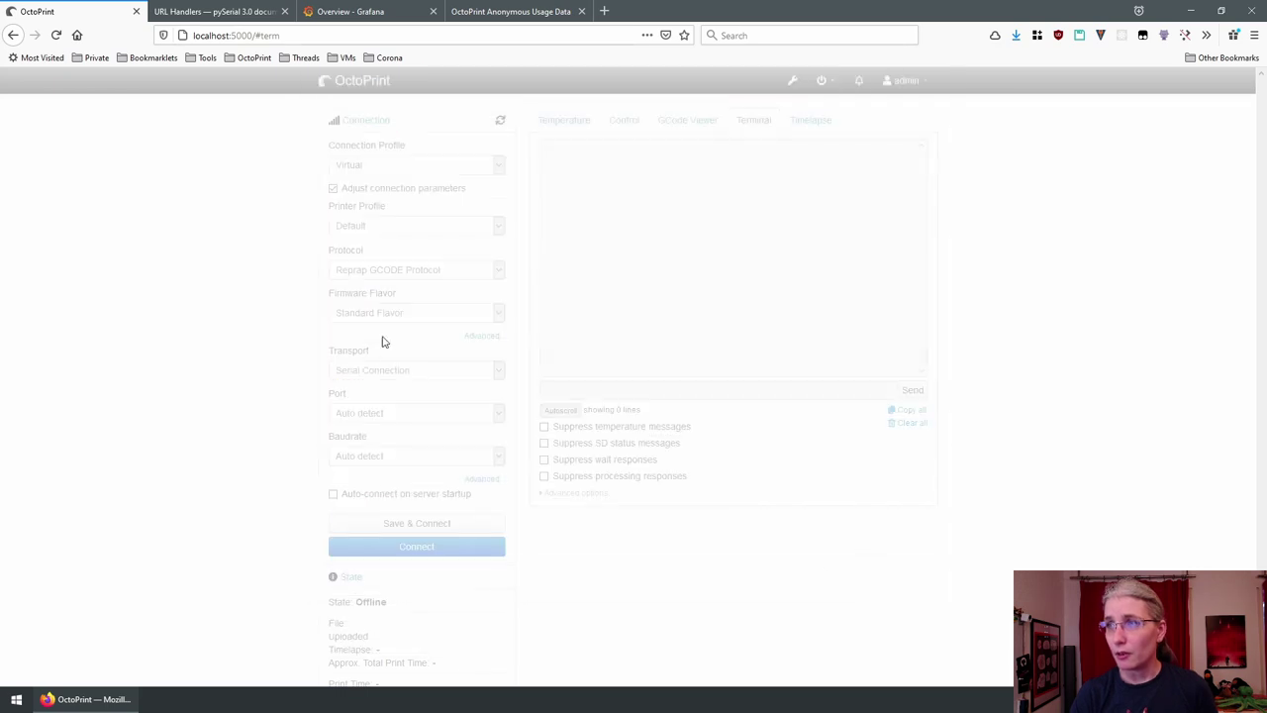
{"action": "left_click", "coordinate": [792, 80]}
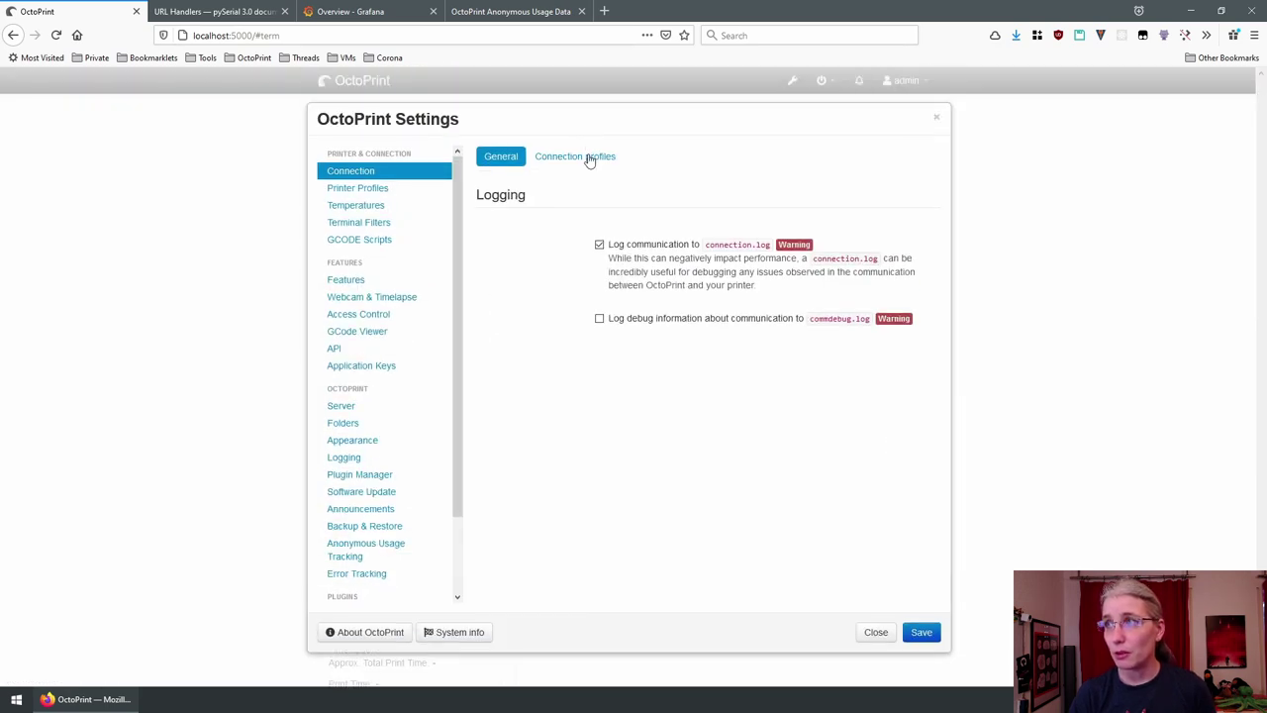
{"action": "left_click", "coordinate": [588, 157]}
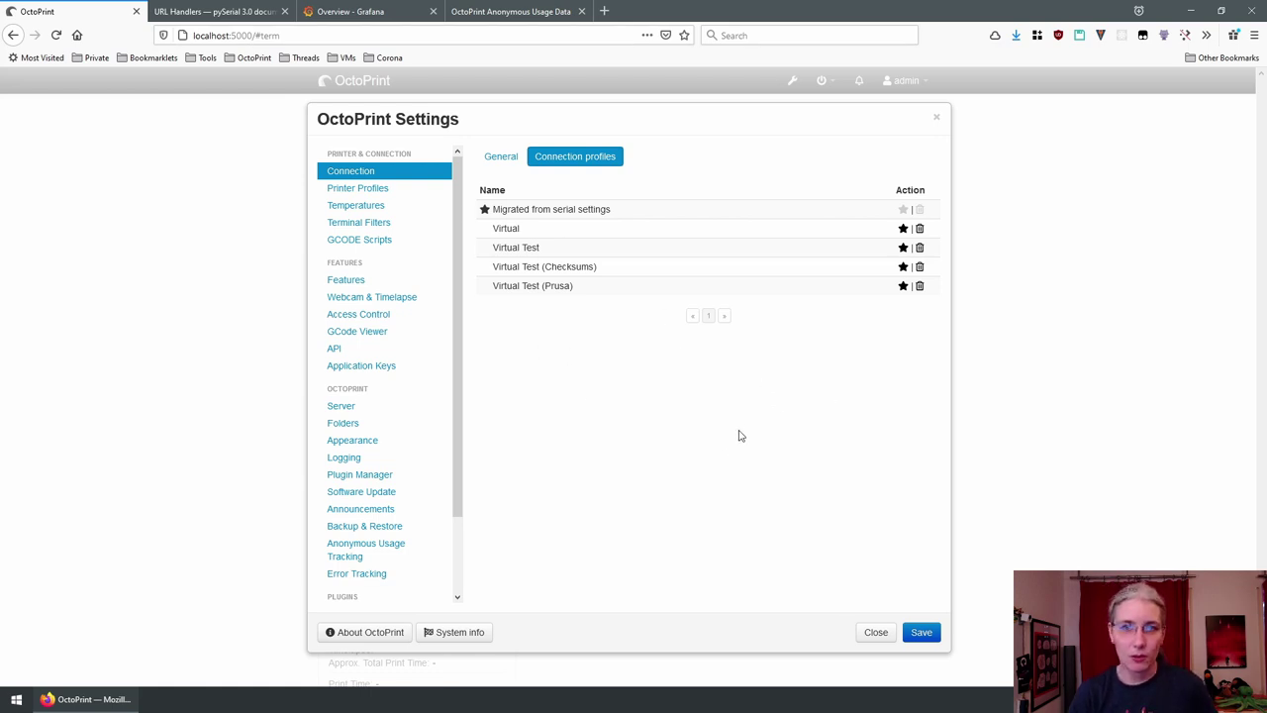
{"action": "left_click", "coordinate": [877, 632]}
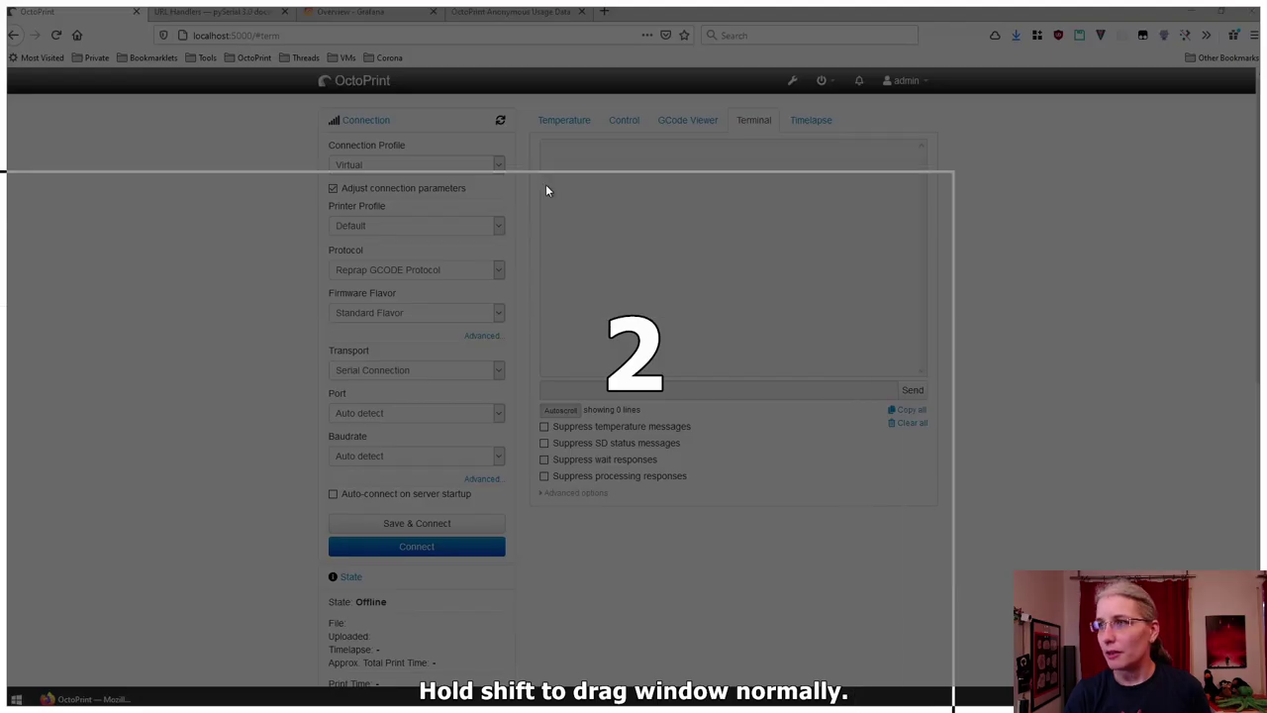
Switch to PyCharm and go through the open items in TODO.md, including save and connect and the UI for transport/protocol settings.
{"action": "left_click_drag", "start_coordinate": [546, 185], "coordinate": [194, 273]}
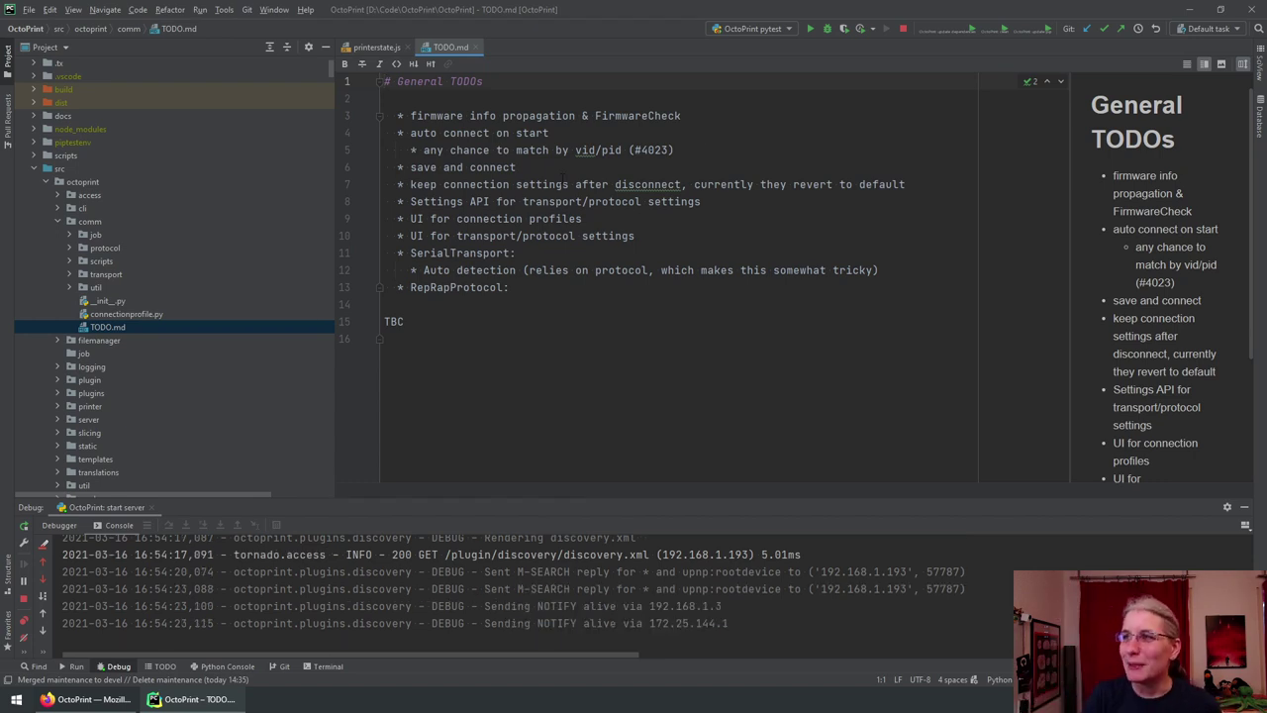
{"action": "left_click_drag", "start_coordinate": [529, 167], "coordinate": [416, 167]}
{"action": "left_click", "coordinate": [415, 167]}
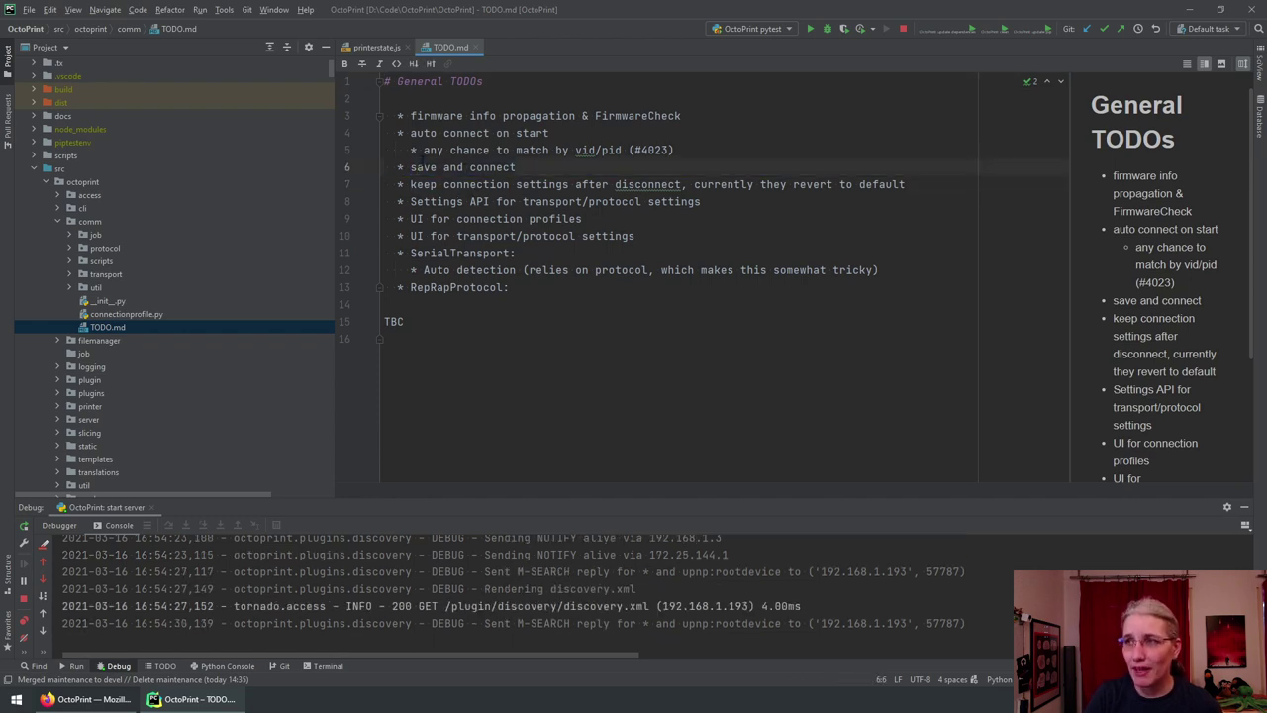
{"action": "left_click", "coordinate": [511, 235]}
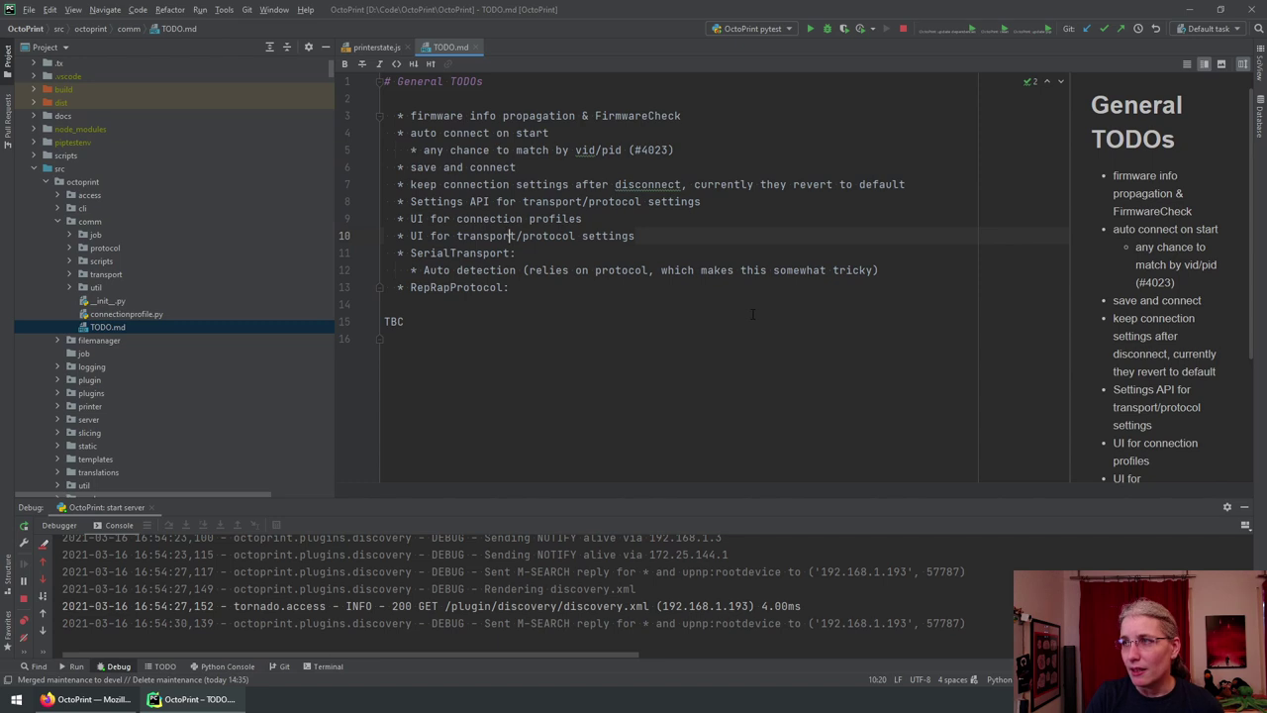